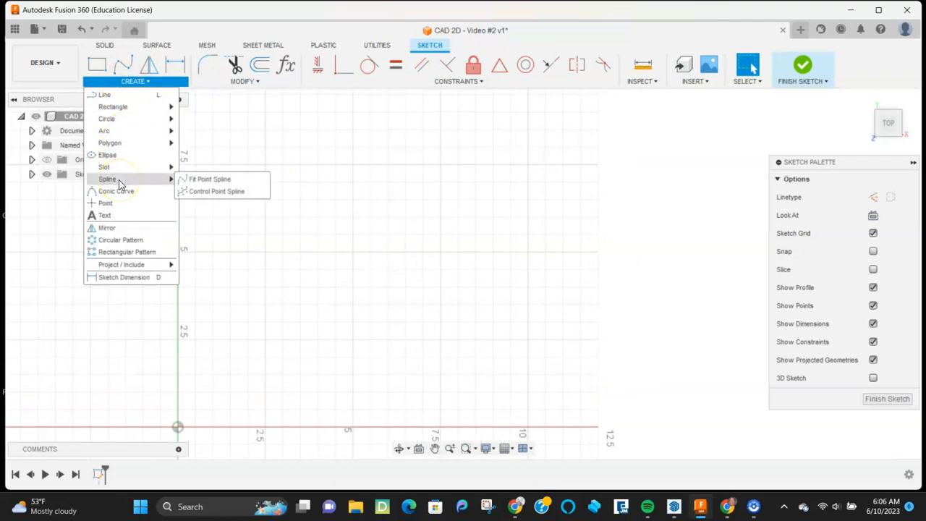
Sketch an open fit point spline through six points, forming a wavy arch with two humps and both ends pointing down
left_click(207, 184)
left_click(256, 324)
left_click(307, 167)
left_click(435, 189)
left_click(525, 146)
left_click(656, 175)
left_click(730, 291)
left_click(730, 292)
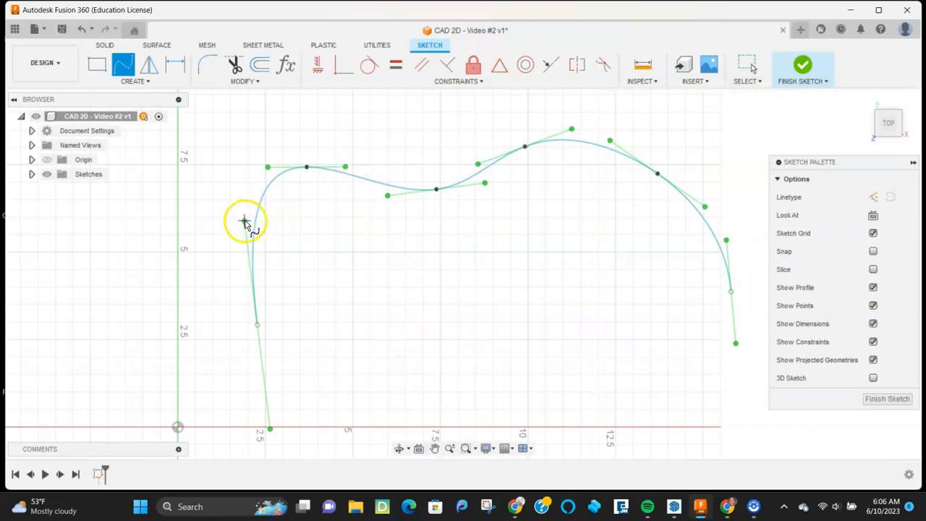
key("Escape")
Reshape the spline's left hump by lengthening the start tangent handle, shifting the second fit point right, and tilting its tangent upward to the right
mouse_move(244, 223)
left_mouse_down()
mouse_move(225, 243)
mouse_move(243, 208)
left_mouse_up()
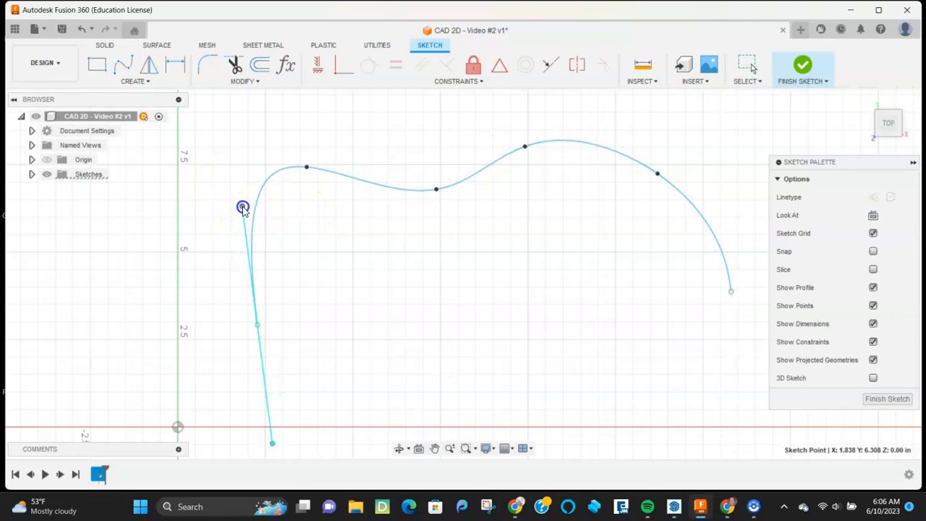
left_click(311, 169)
mouse_move(307, 169)
left_mouse_down()
mouse_move(326, 191)
mouse_move(324, 172)
left_mouse_up()
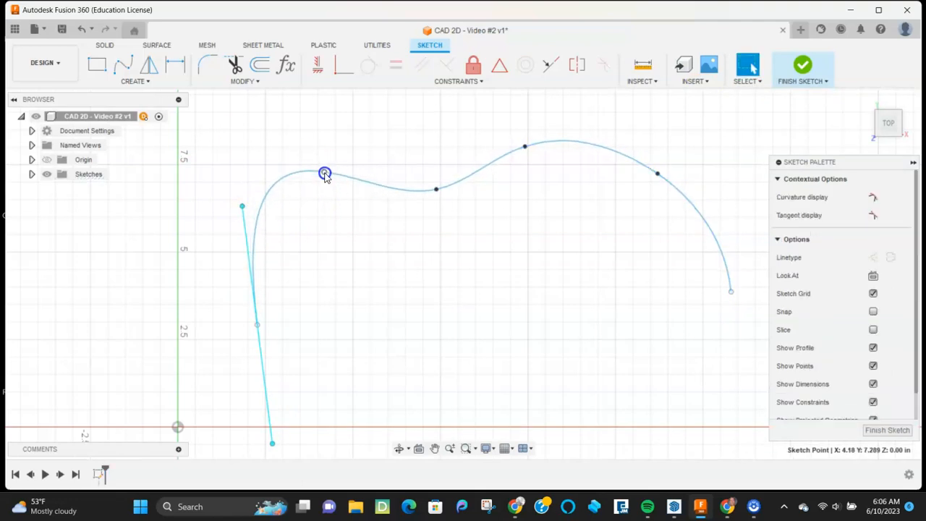
left_click(306, 172)
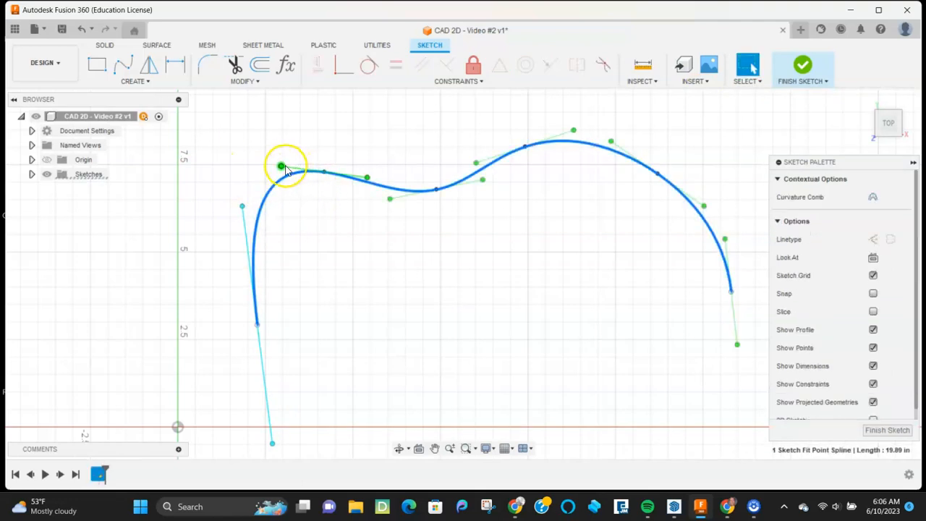
mouse_move(282, 166)
left_mouse_down()
mouse_move(288, 156)
mouse_move(283, 181)
left_mouse_up()
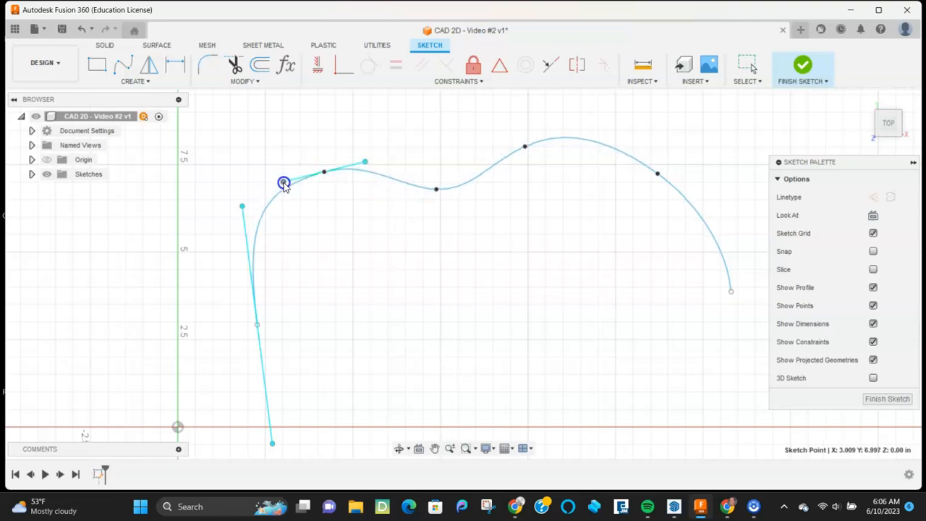
Move the spline's valley fit point down and right, and tilt its tangent handle more steeply
left_click(434, 190)
left_click_drag(436, 190, 457, 218)
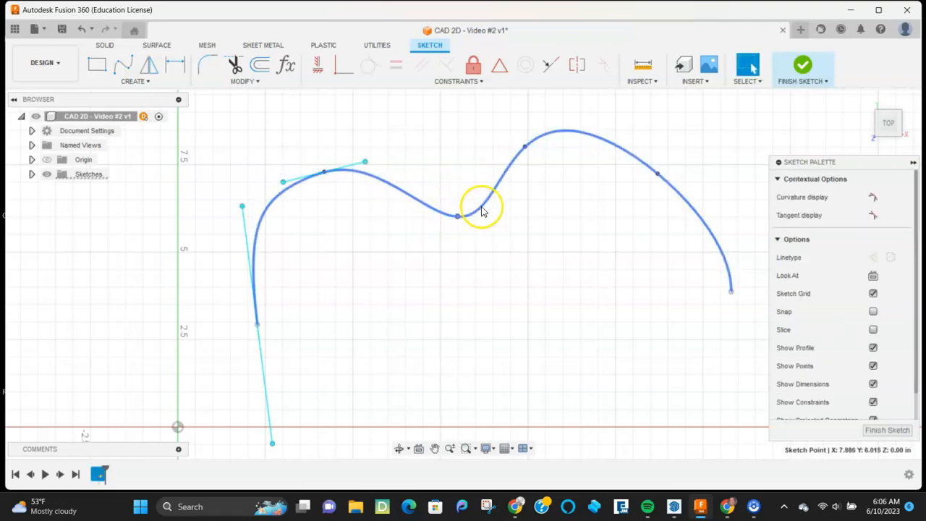
left_click(480, 208)
mouse_move(418, 216)
left_mouse_down()
mouse_move(415, 240)
mouse_move(424, 238)
left_mouse_up()
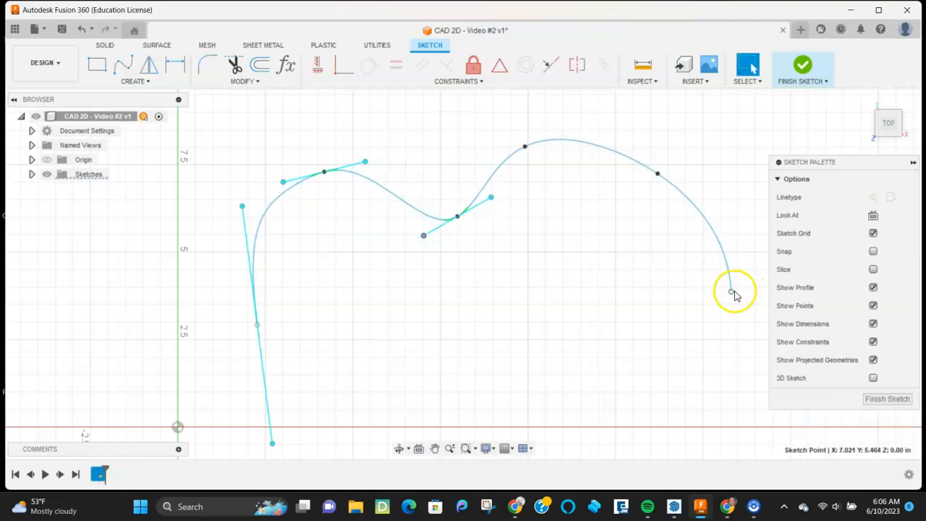
Move the spline's right endpoint inward and steepen the tangent handle at the fit point above it
left_click_drag(731, 293, 612, 286)
left_click(656, 173)
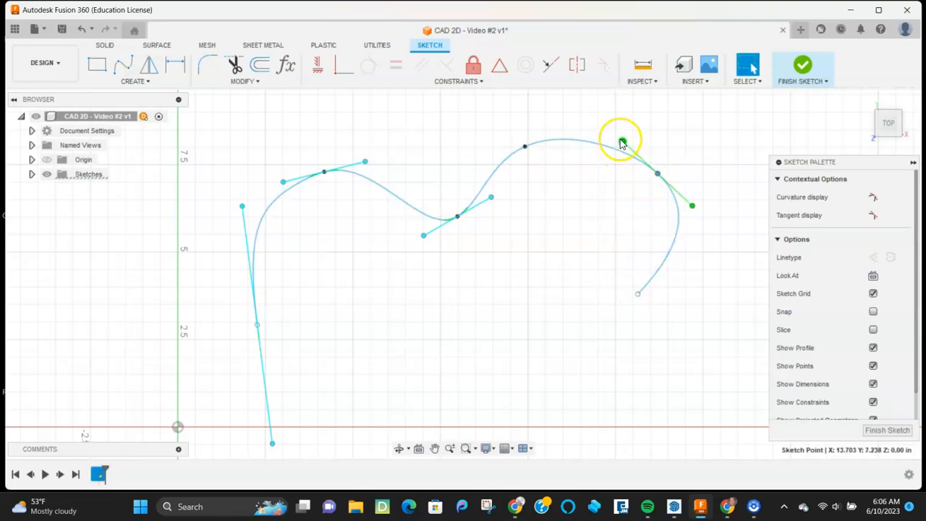
left_click_drag(626, 139, 640, 133)
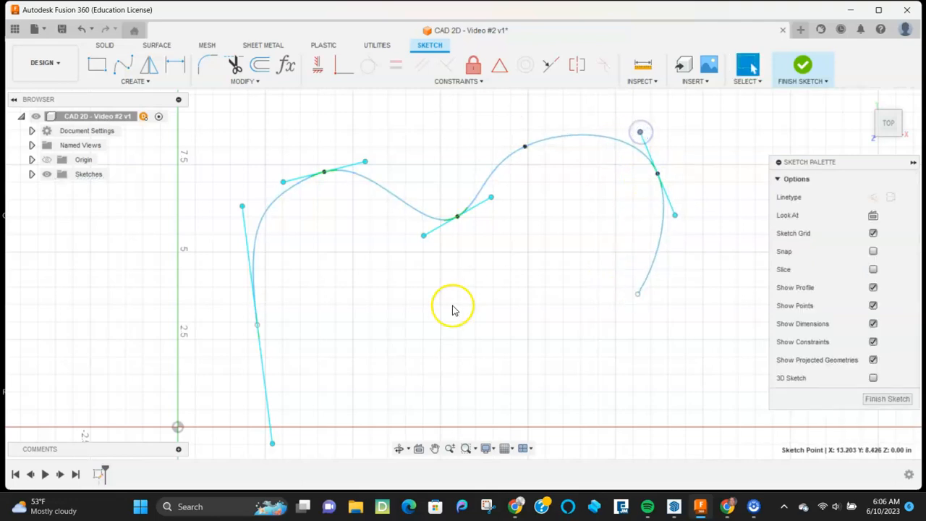
Finish the spline sketch and reopen Sketch1 for editing
left_click(802, 67)
scroll(478, 334, "down", 2)
scroll(477, 327, "up", 2)
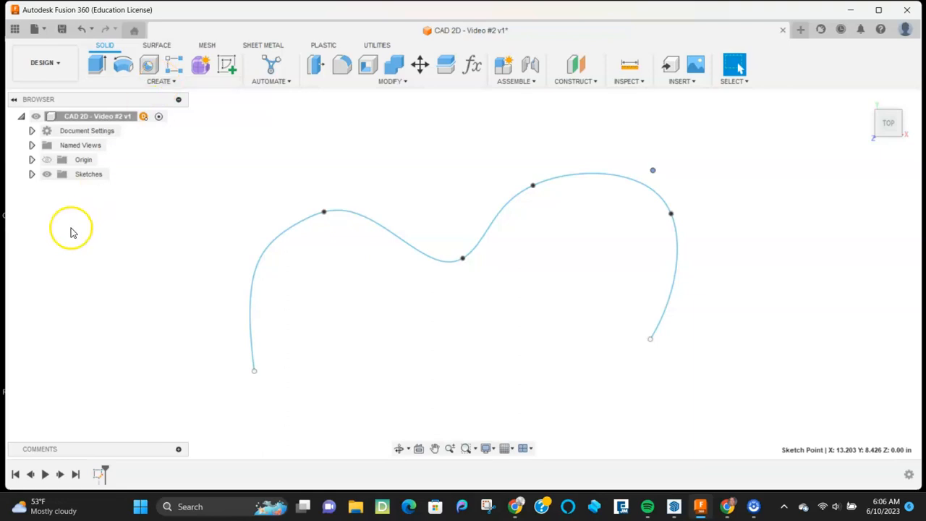
left_click(33, 174)
left_click(101, 189)
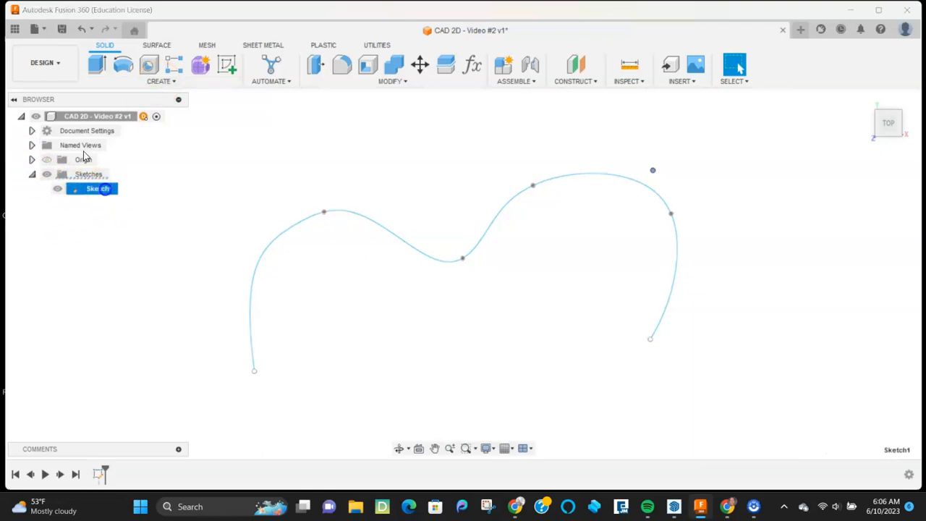
right_click(95, 191)
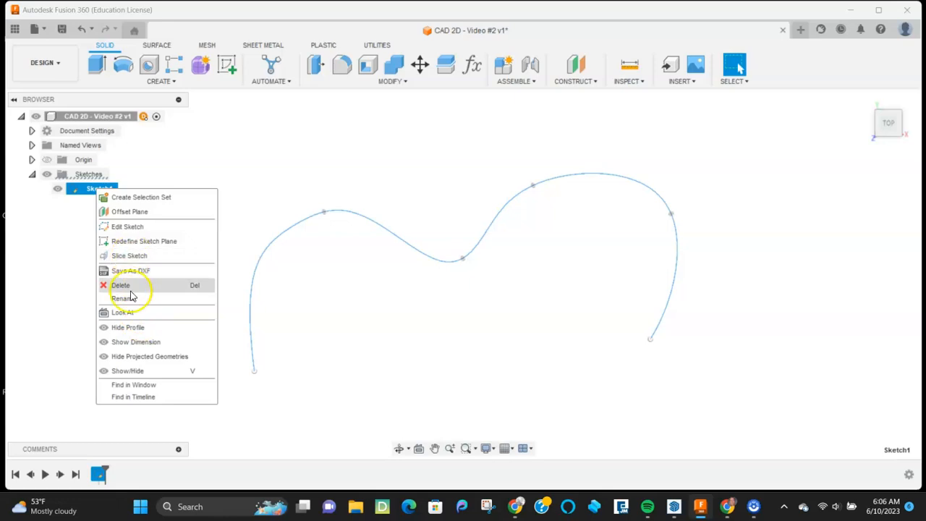
left_click(127, 228)
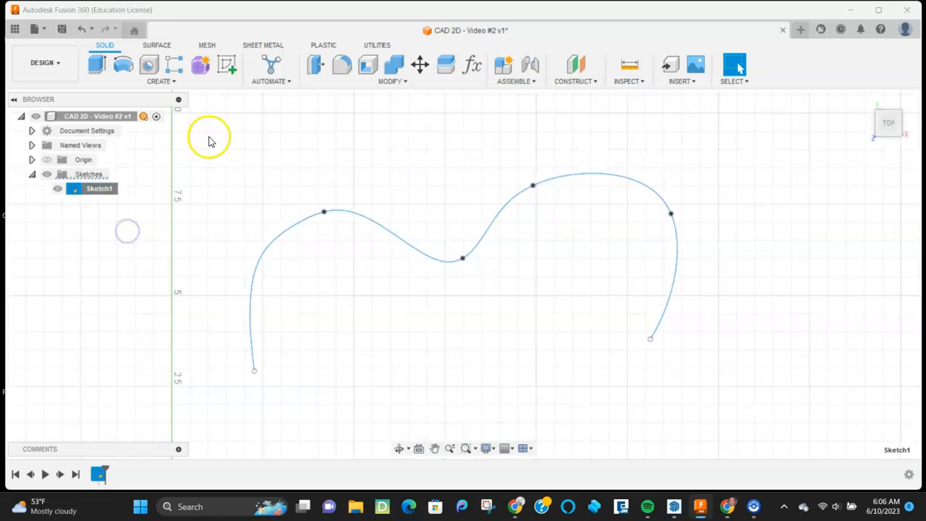
Offset the spline 0.5 in toward its inner, lower side
left_click(145, 82)
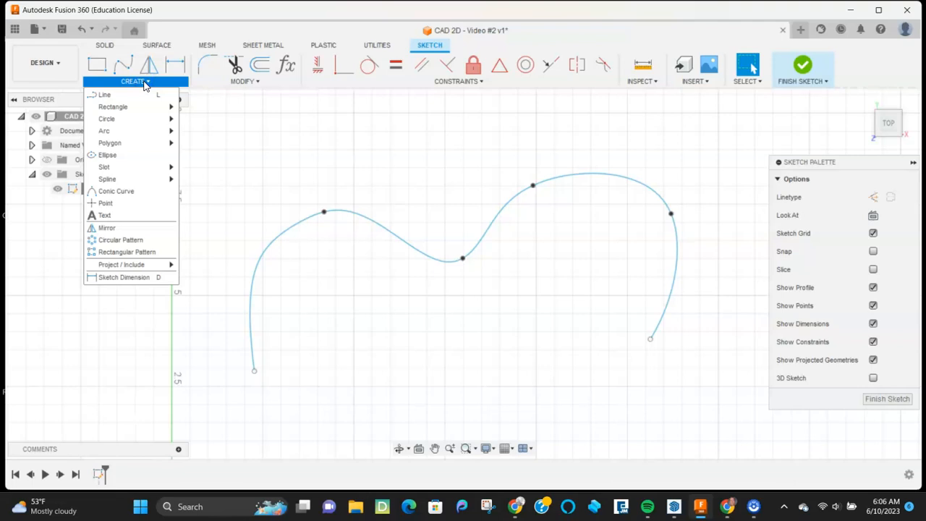
left_click(249, 82)
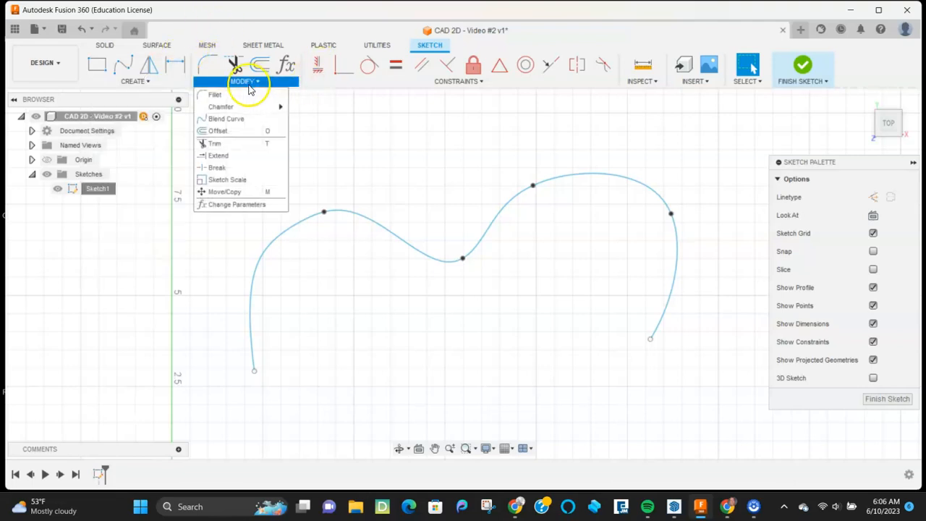
left_click(228, 135)
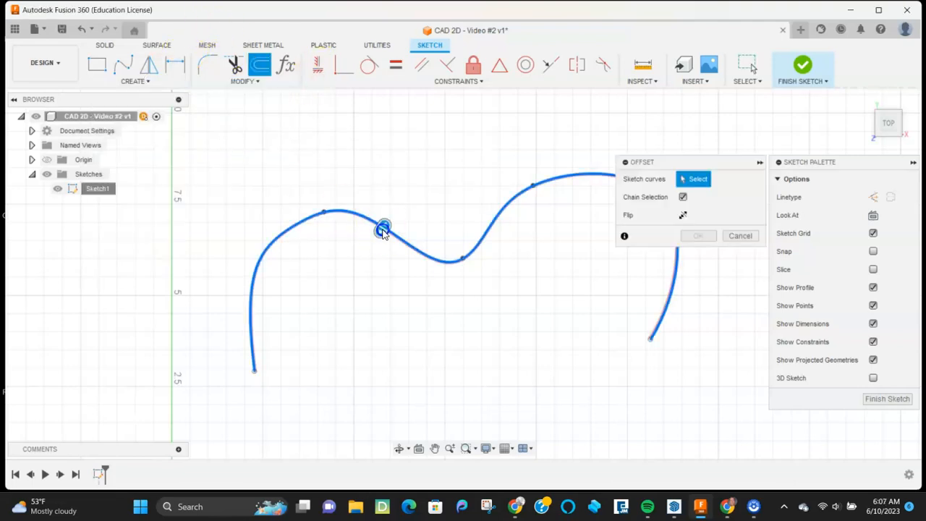
left_click(380, 224)
left_click_drag(394, 212, 403, 280)
left_click_drag(402, 232, 422, 283)
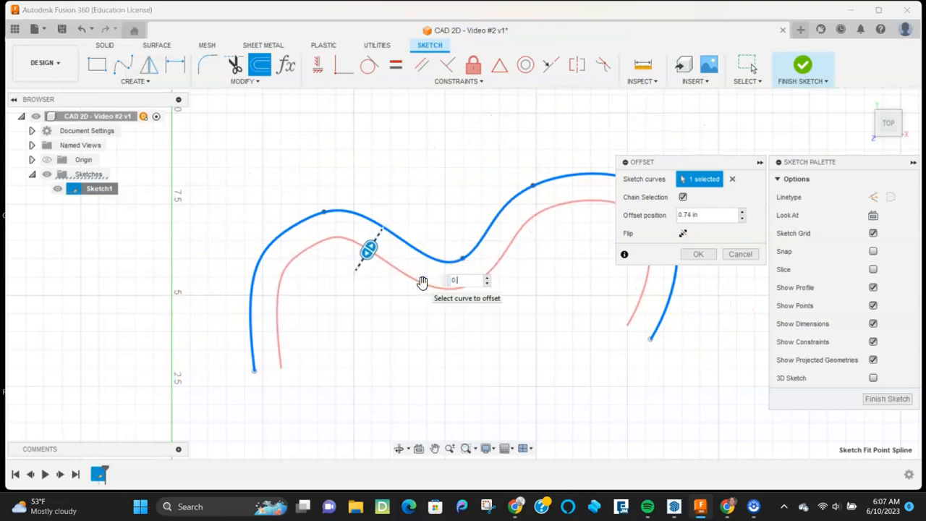
key("Return")
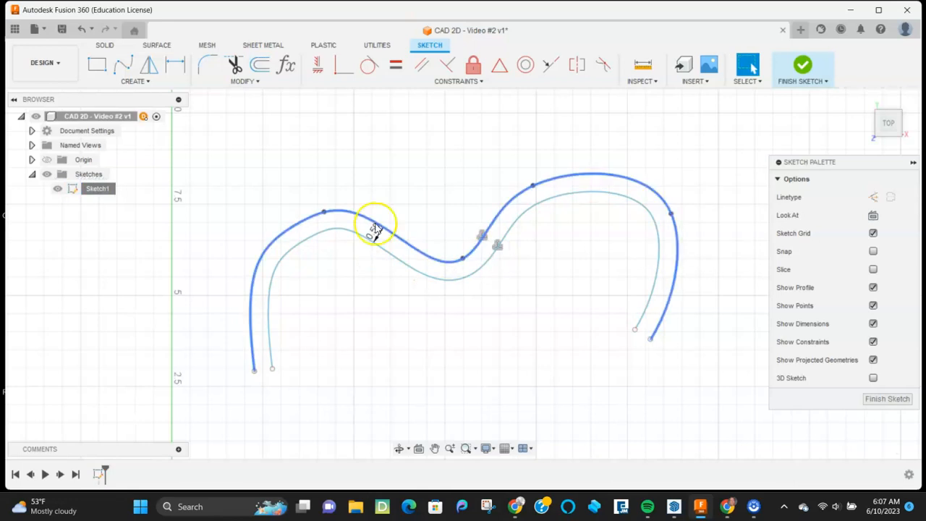
Offset the original spline 1 in toward its outer, upper side
left_click(258, 66)
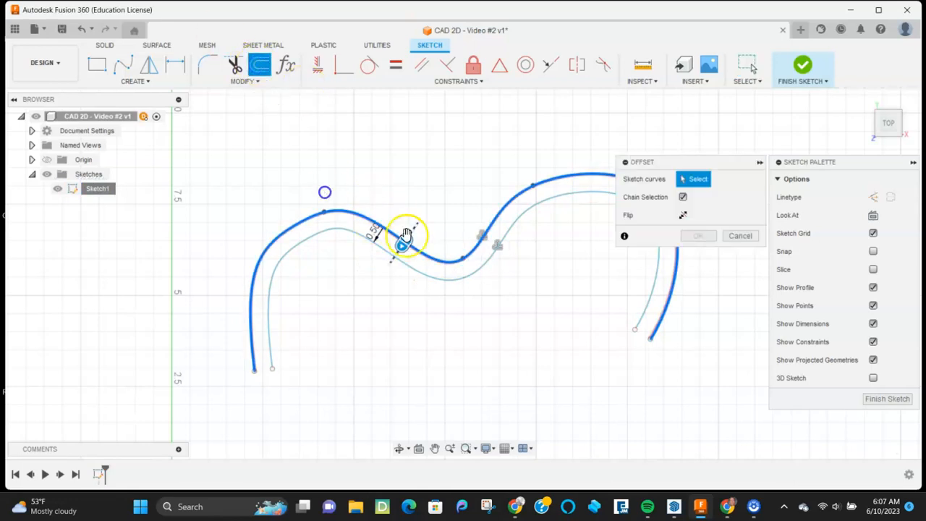
left_click(403, 242)
left_click_drag(326, 189, 415, 193)
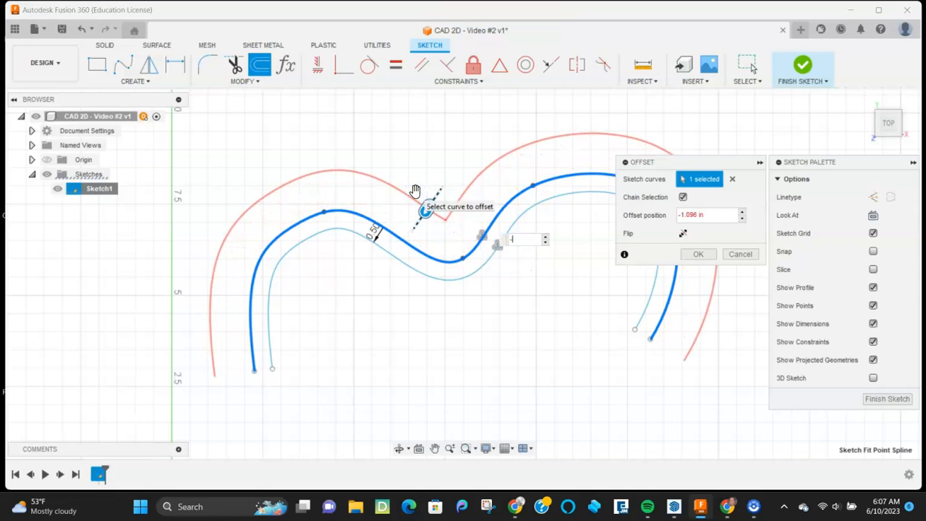
key("Return")
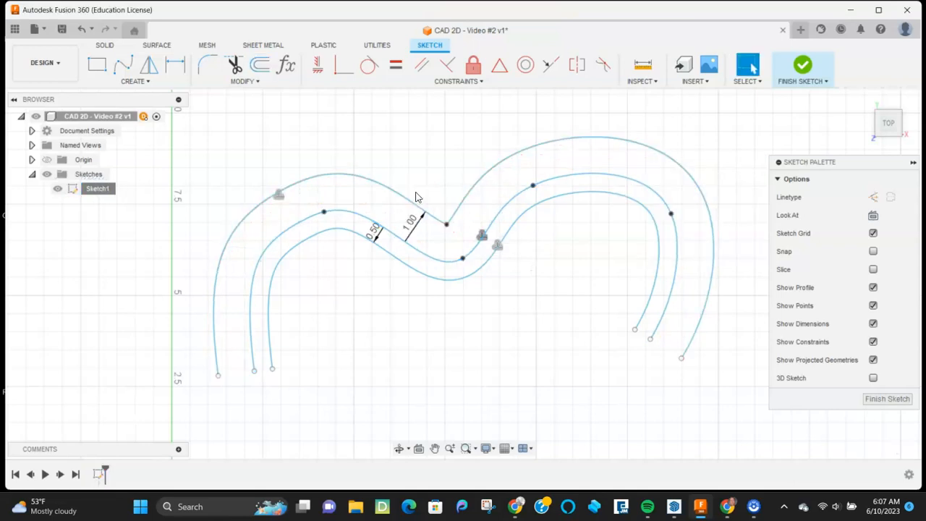
Draw a slanted line from just above the origin up to the right, crossing the right legs of all three curves
scroll(341, 332, "up", 1)
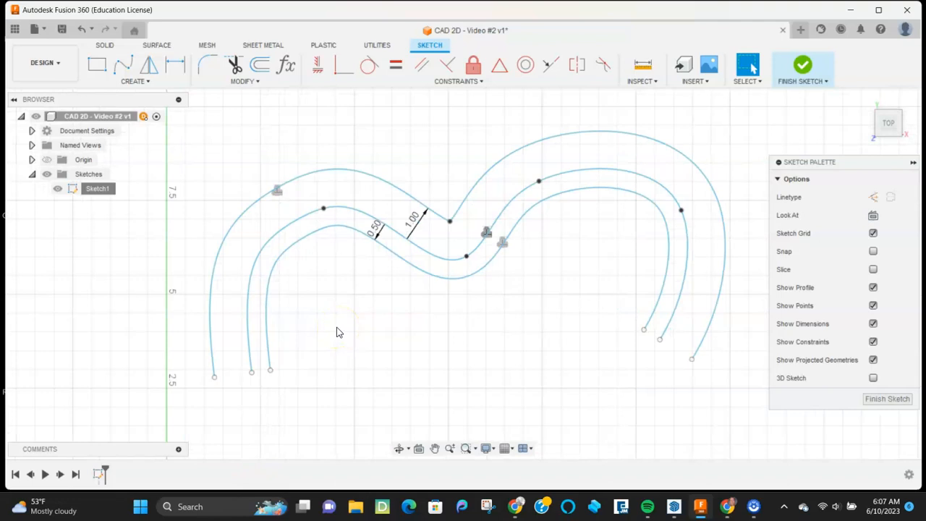
scroll(322, 356, "down", 2)
mouse_move(320, 357)
middle_mouse_down()
mouse_move(331, 263)
mouse_move(307, 264)
middle_mouse_up()
key("l")
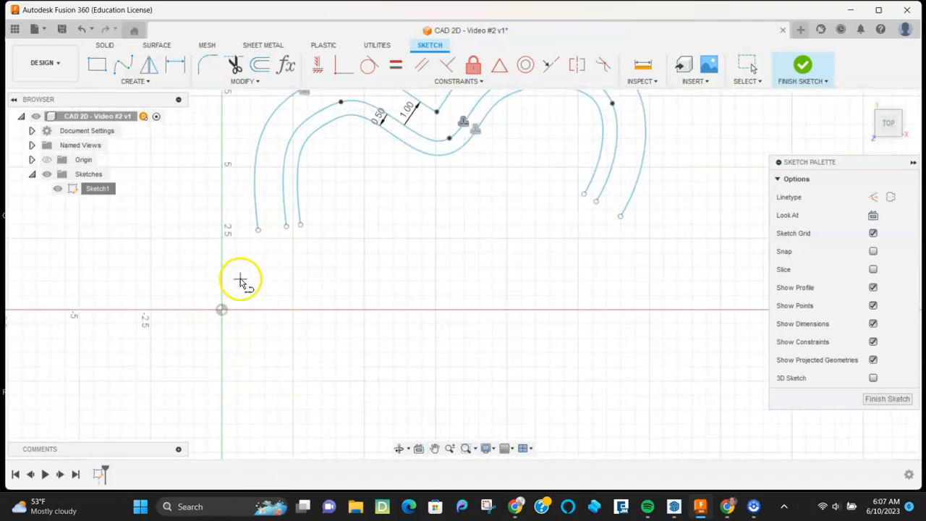
left_click(239, 282)
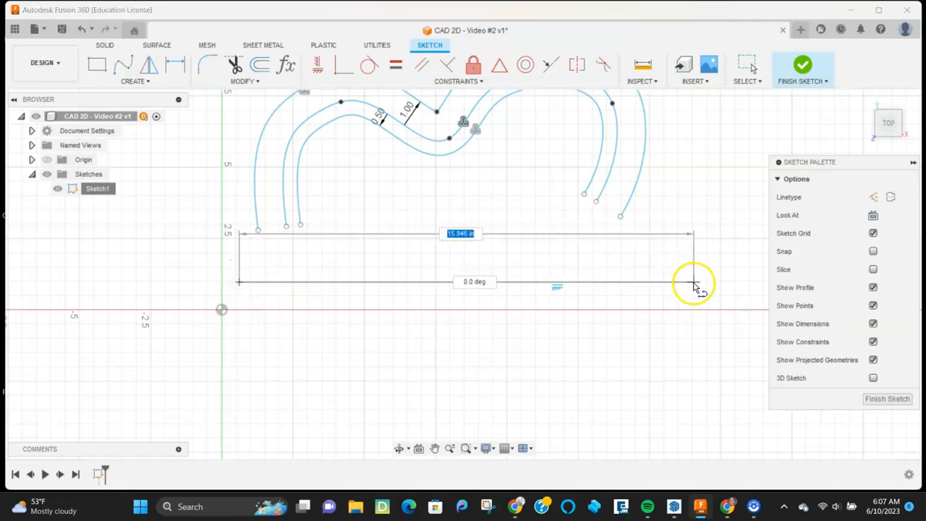
left_click(700, 131)
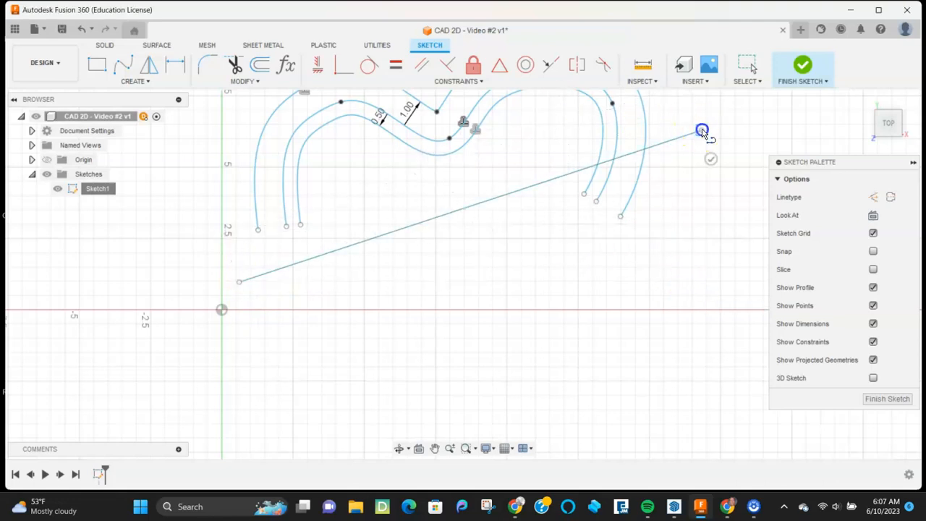
scroll(670, 238, "down", 1)
scroll(670, 238, "down", 1)
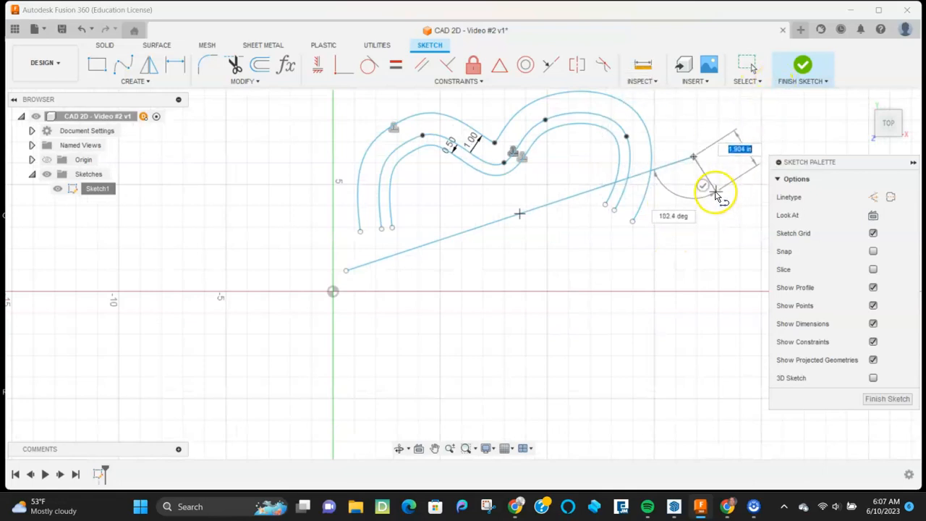
key("Escape")
Trim the right ends of the three curves where they extend below the slanted line
scroll(657, 178, "down", 3)
scroll(660, 184, "up", 5)
scroll(661, 190, "up", 3)
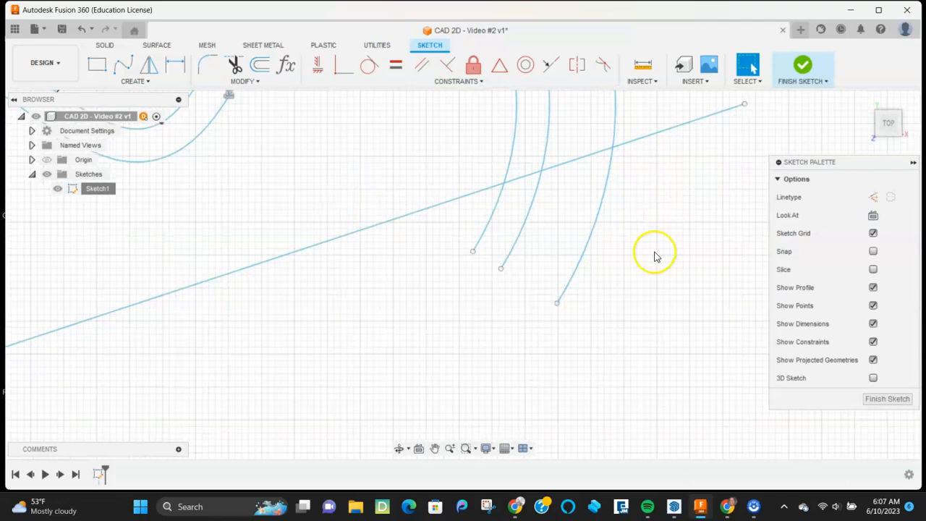
scroll(654, 256, "down", 3)
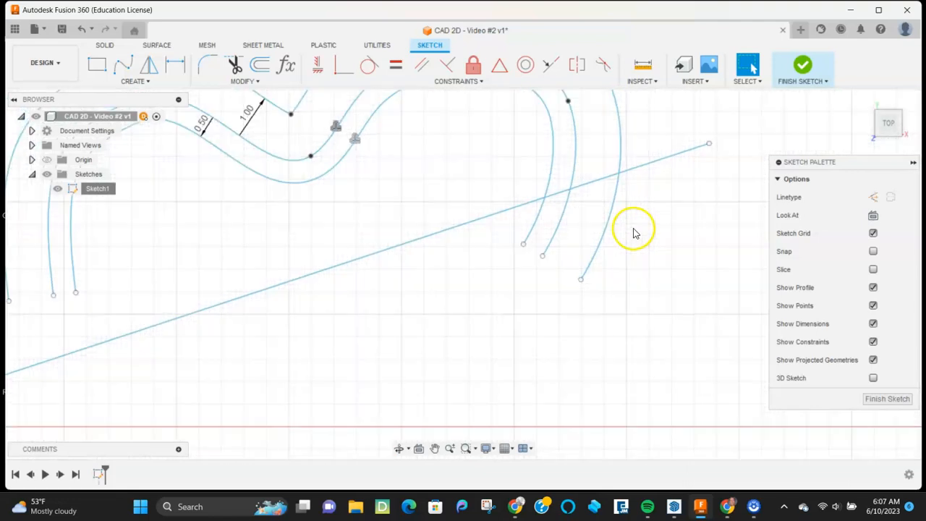
left_click(251, 83)
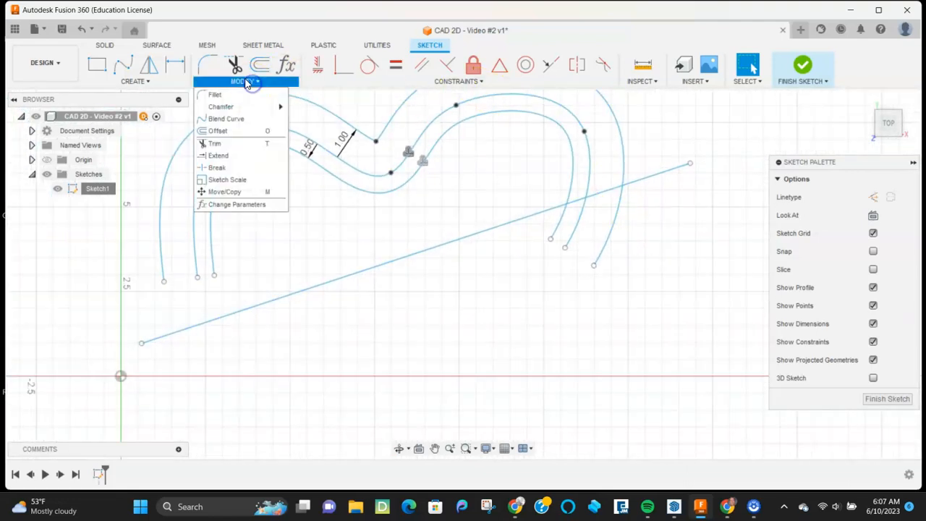
left_click(215, 144)
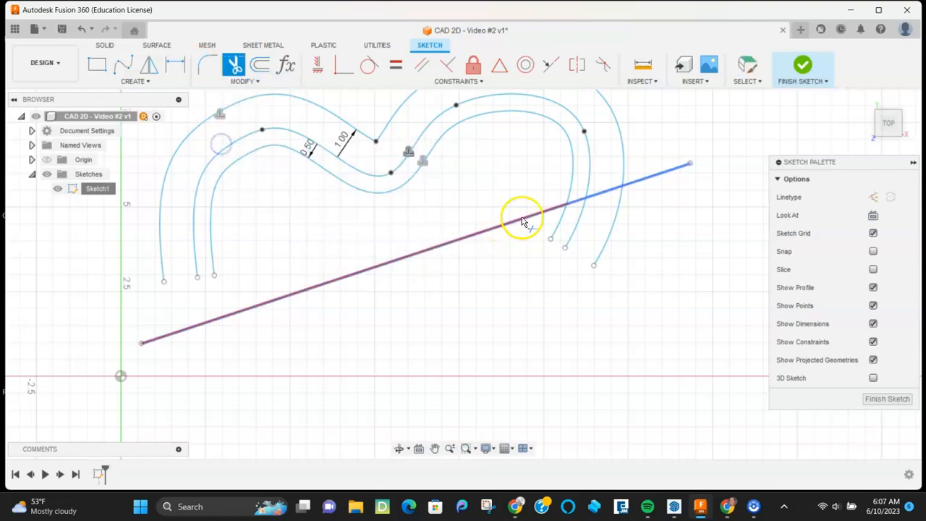
left_click(562, 218)
left_click(615, 220)
scroll(576, 160, "down", 1)
scroll(577, 160, "up", 2)
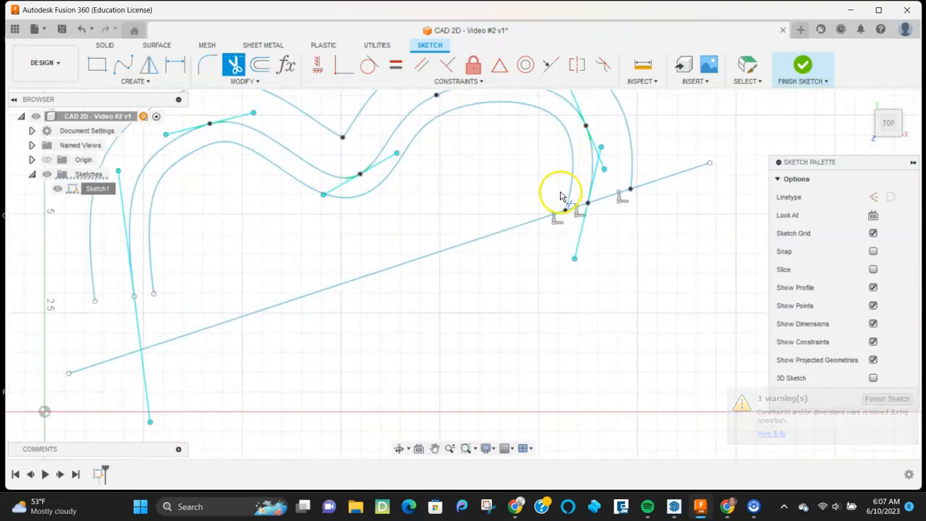
scroll(498, 240, "down", 2)
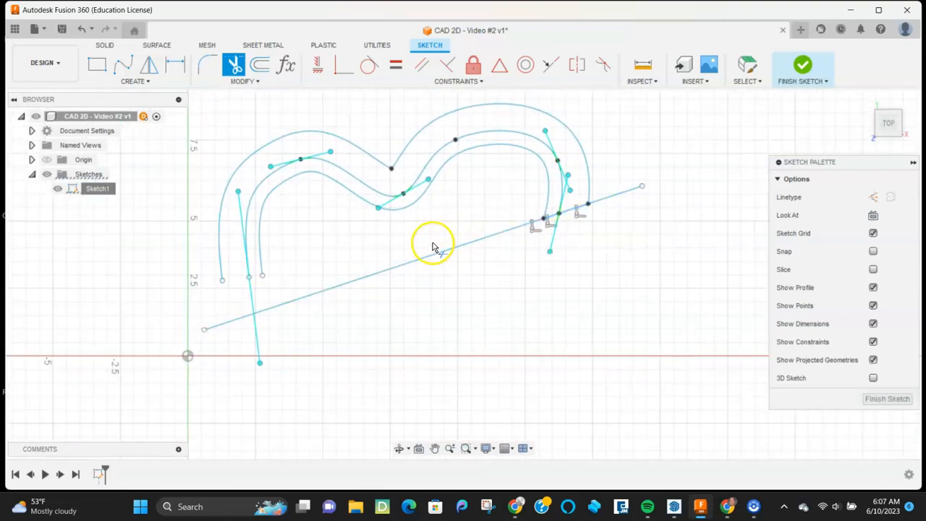
key("Escape")
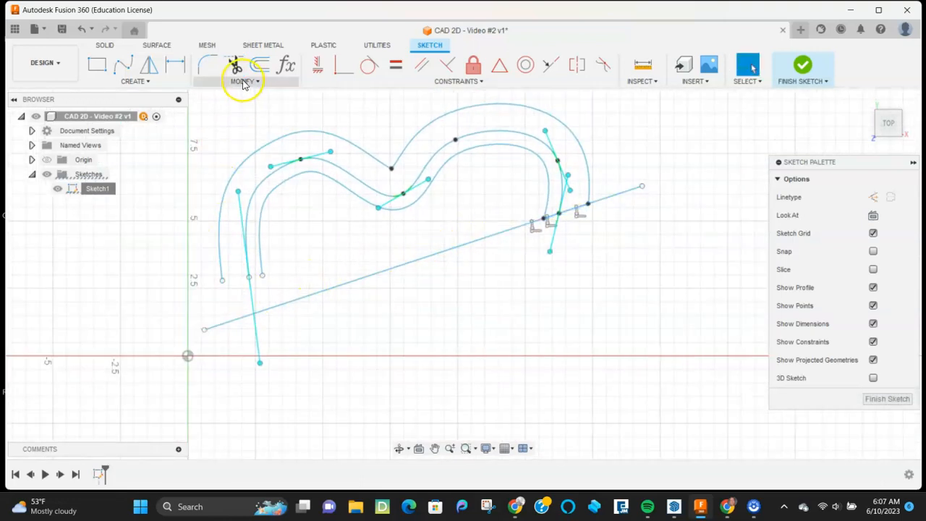
scroll(238, 330, "up", 5)
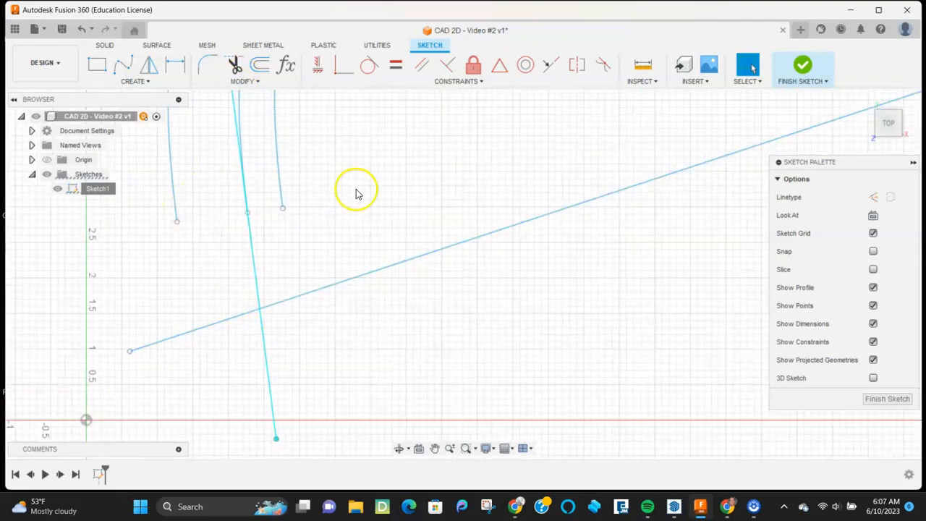
scroll(225, 214, "down", 3)
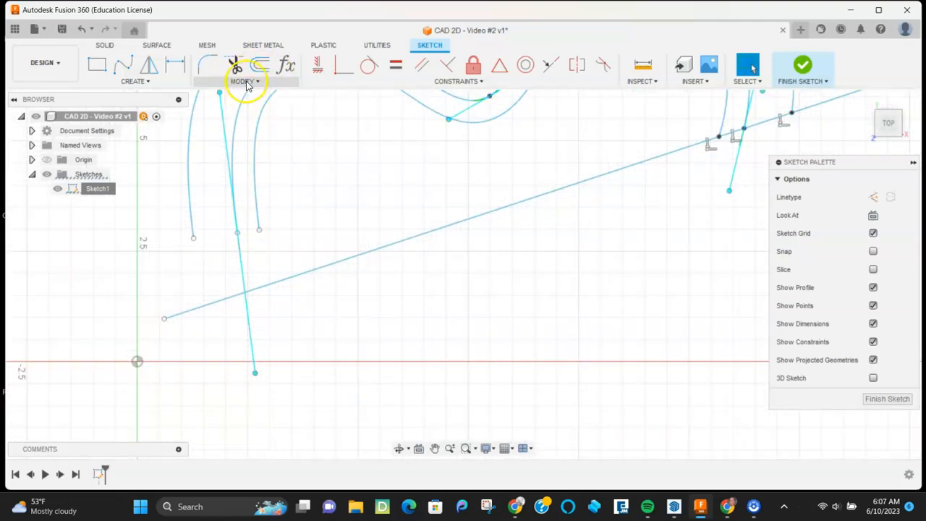
Extend the left ends of the three curves down to the slanted line
left_click(243, 81)
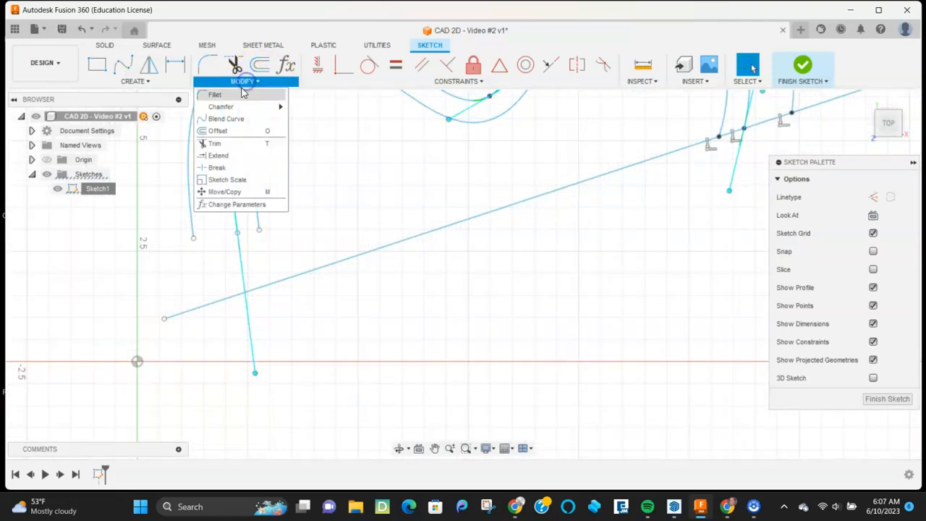
left_click(235, 156)
left_click(193, 238)
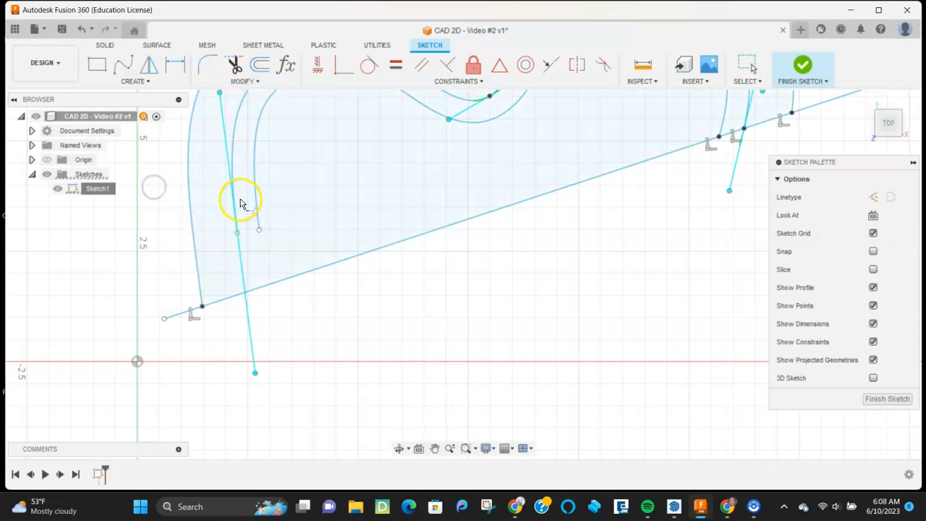
left_click(231, 151)
left_click(256, 215)
Draw a two-segment line beyond the slanted line's right end, with a short vertical segment and a longer one leaning up to the left
scroll(302, 279, "down", 4)
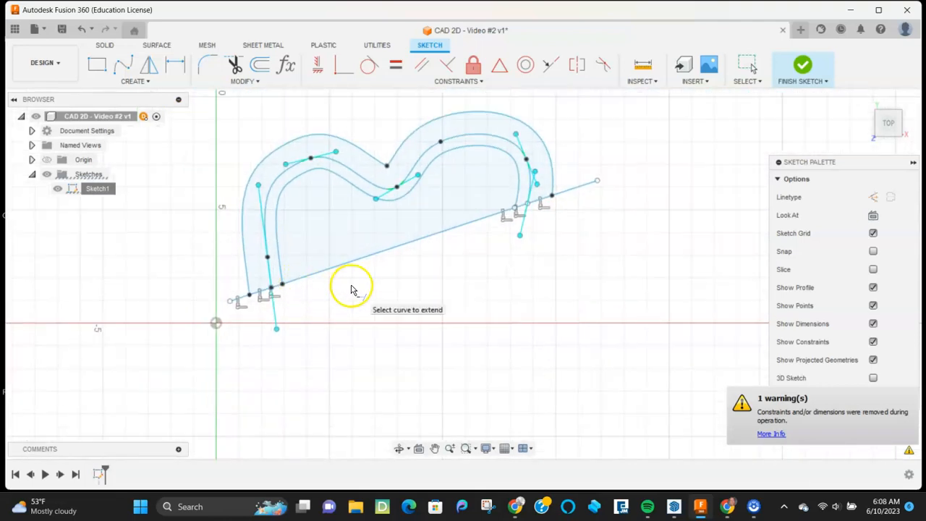
key("l")
left_click(651, 265)
left_click(614, 125)
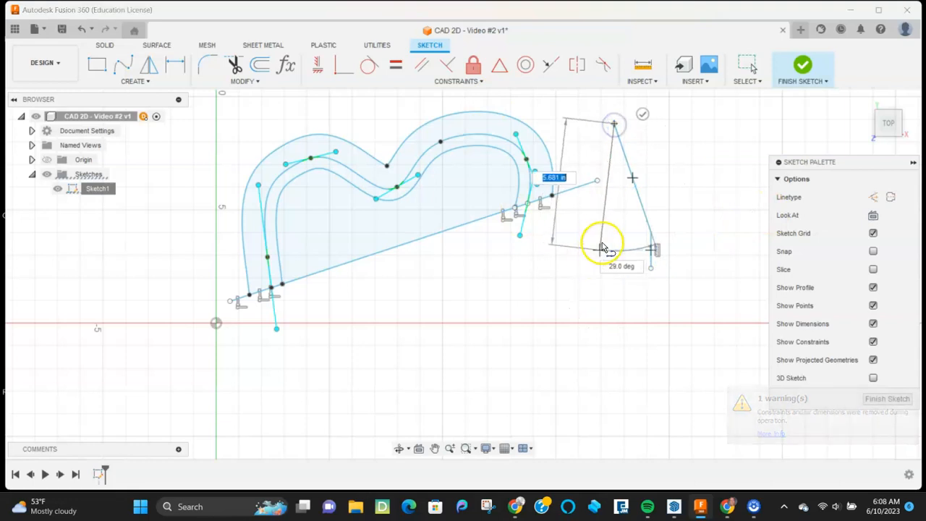
key("Escape")
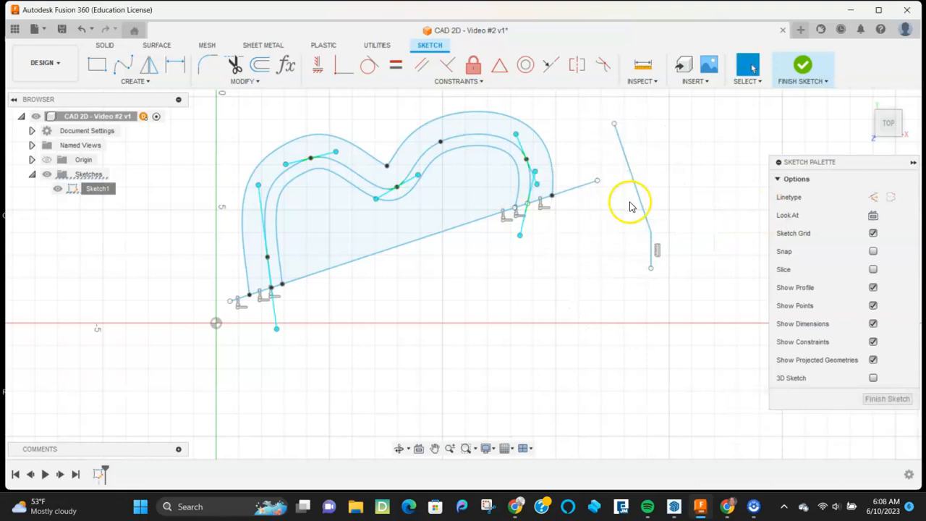
Extend the right end of the slanted base line to the leaning segment of the new two-segment line
left_click(251, 82)
left_click(218, 155)
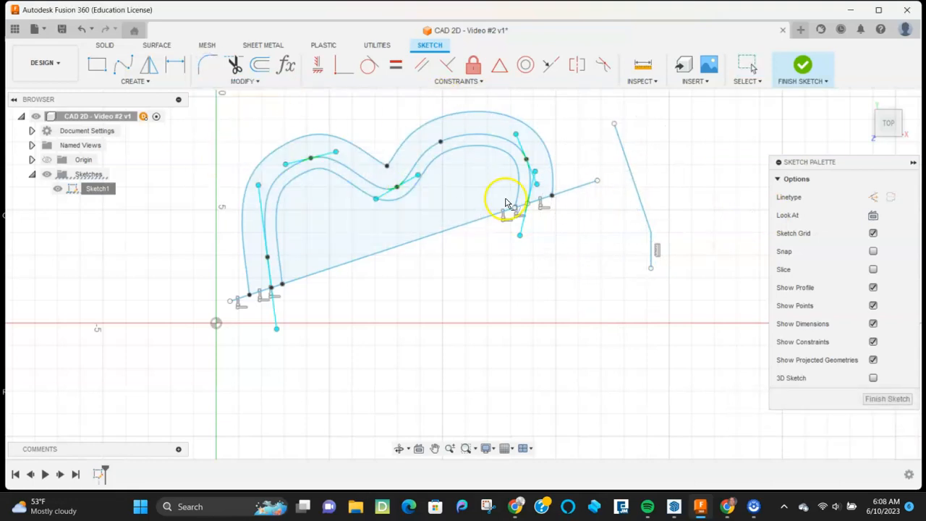
left_click(595, 181)
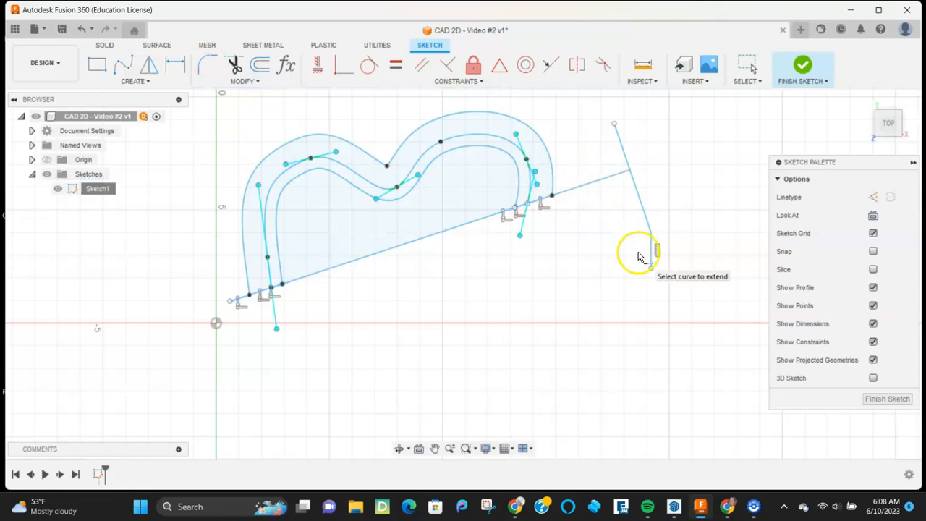
Draw a V-shaped pair of connected lines to the right of the two-segment line, with the right leg rising higher
scroll(631, 253, "down", 3)
scroll(672, 173, "up", 5)
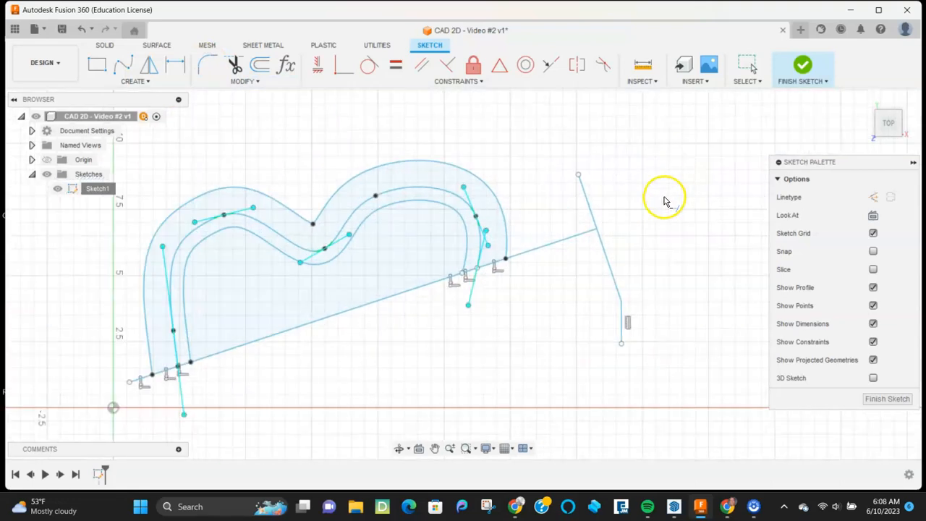
scroll(662, 201, "down", 2)
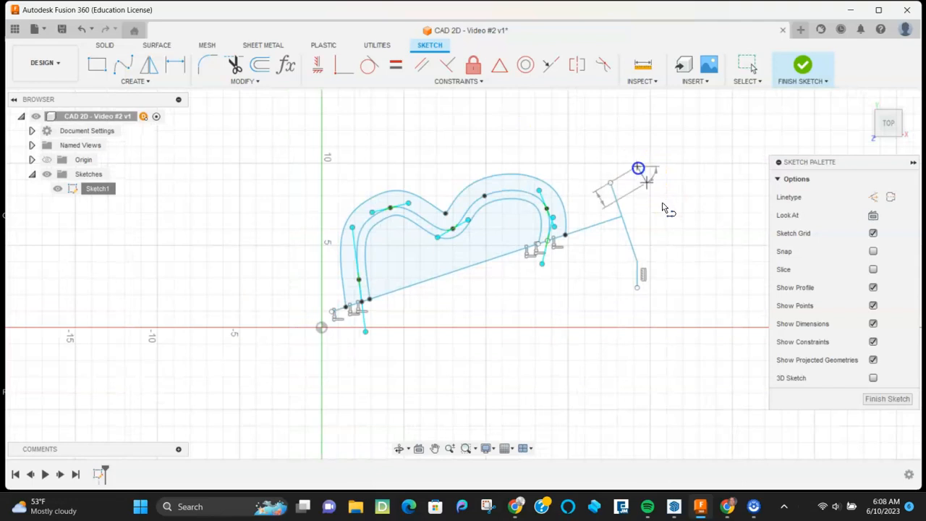
left_click(684, 278)
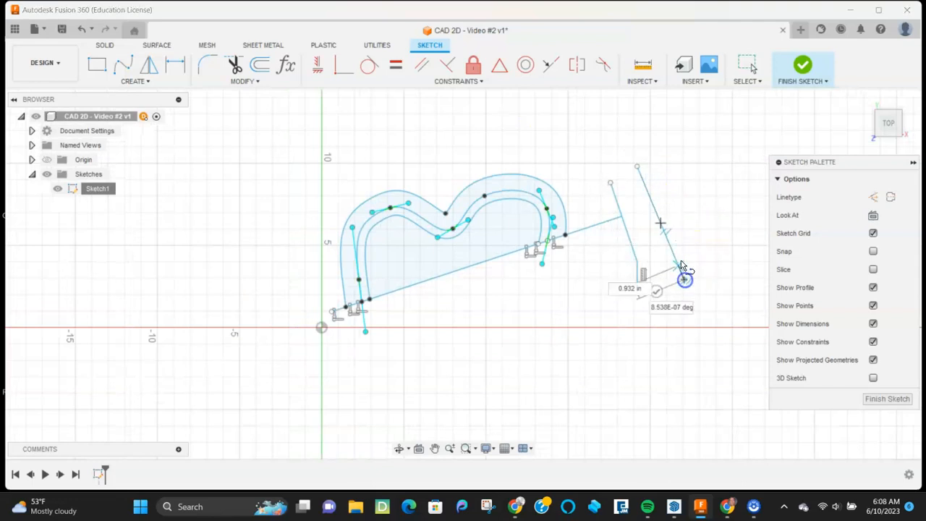
left_click(709, 139)
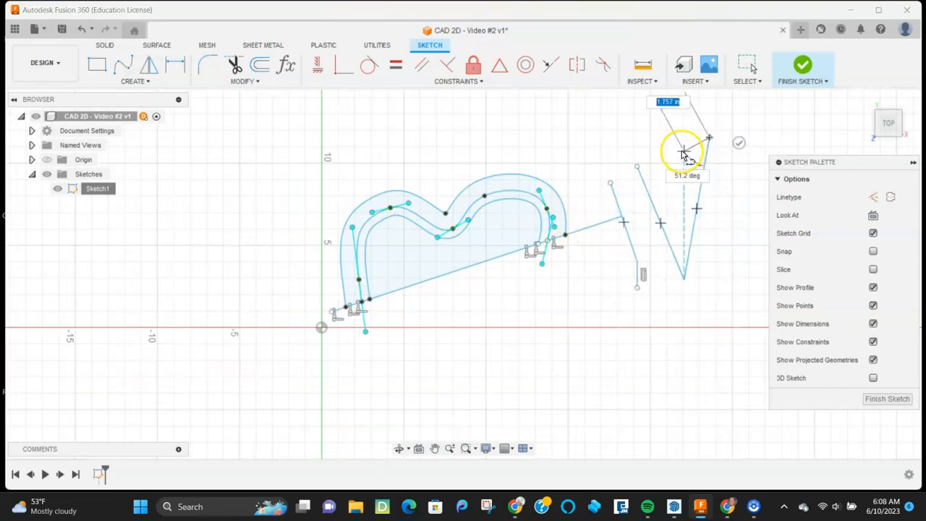
key("Escape")
Extend the slanted base line past the leaning segment toward the V-shaped lines
scroll(674, 211, "down", 1)
scroll(687, 215, "up", 5)
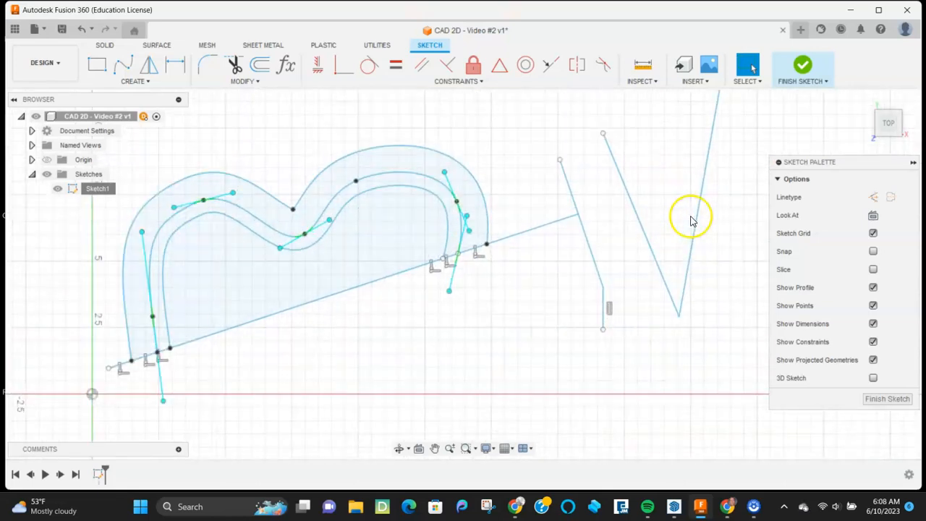
scroll(689, 221, "down", 2)
scroll(599, 235, "down", 1)
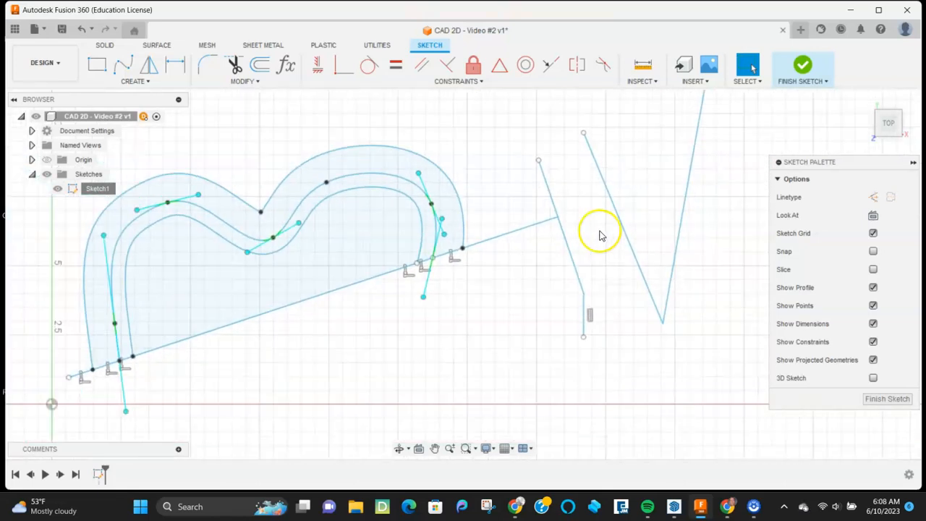
left_click(228, 82)
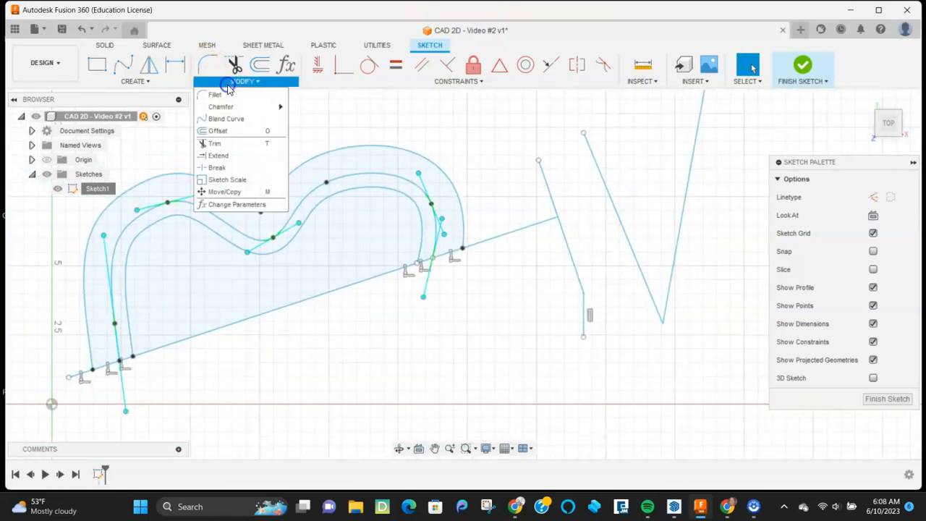
left_click(221, 156)
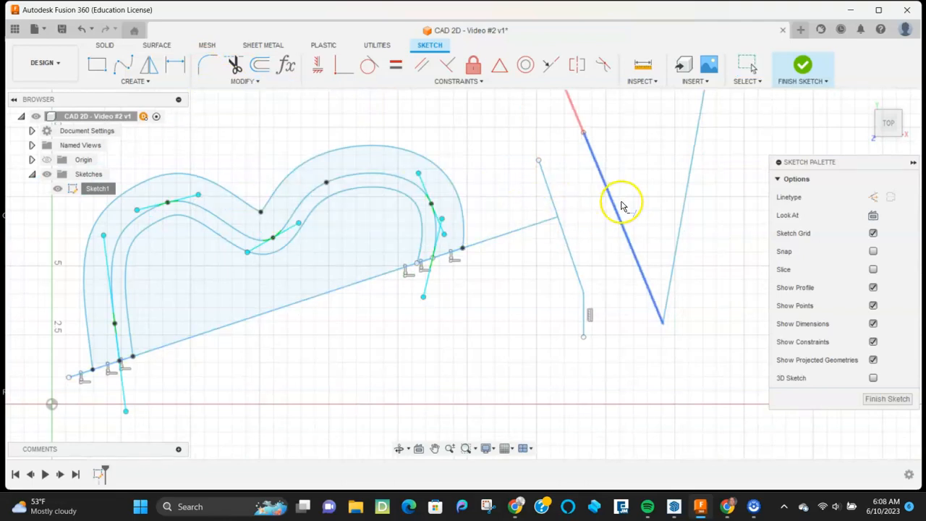
left_click(546, 227)
scroll(567, 222, "down", 5)
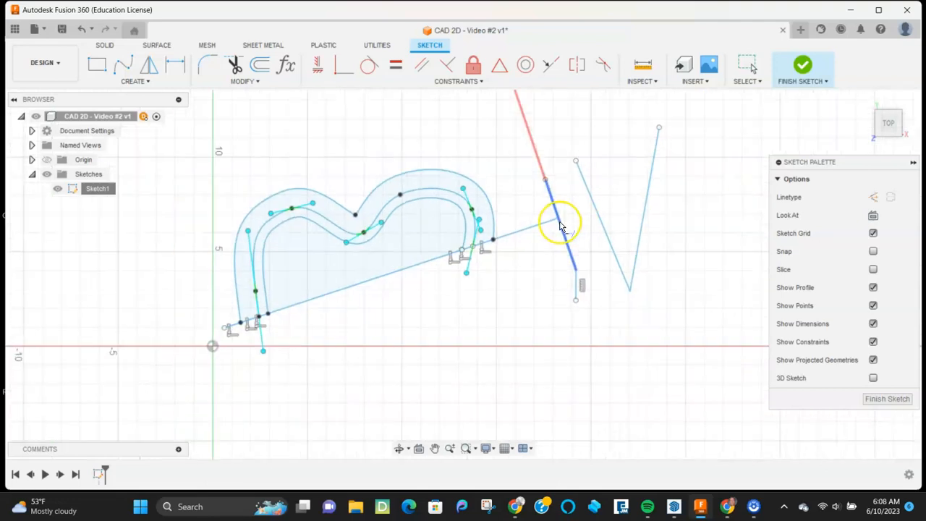
scroll(554, 228, "up", 4)
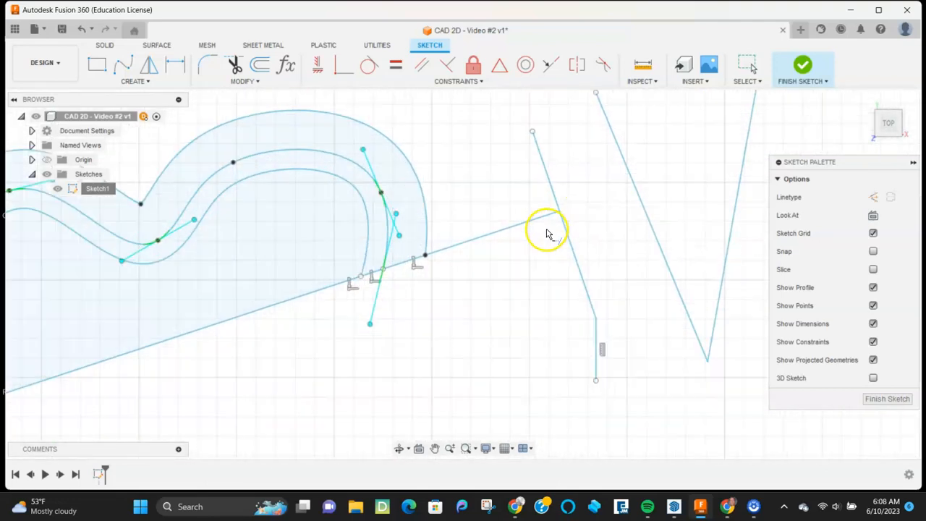
left_click(546, 219)
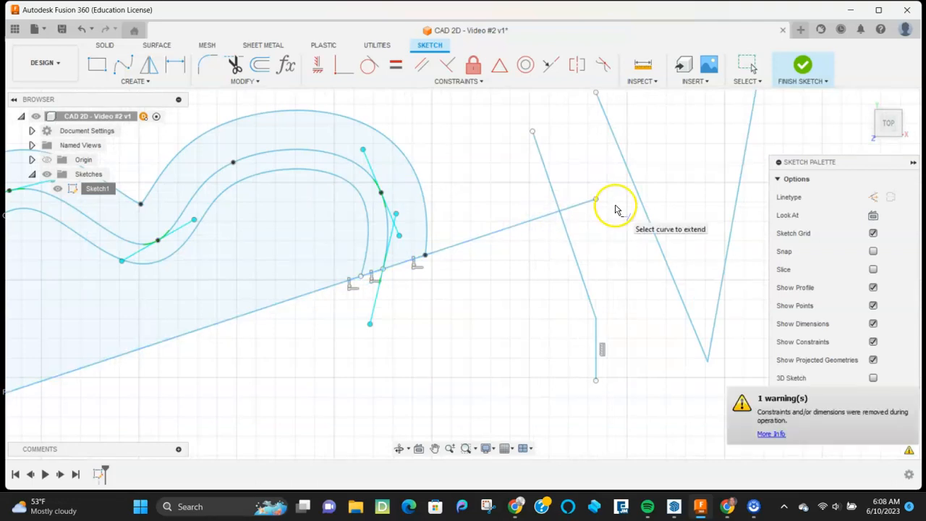
key("Escape")
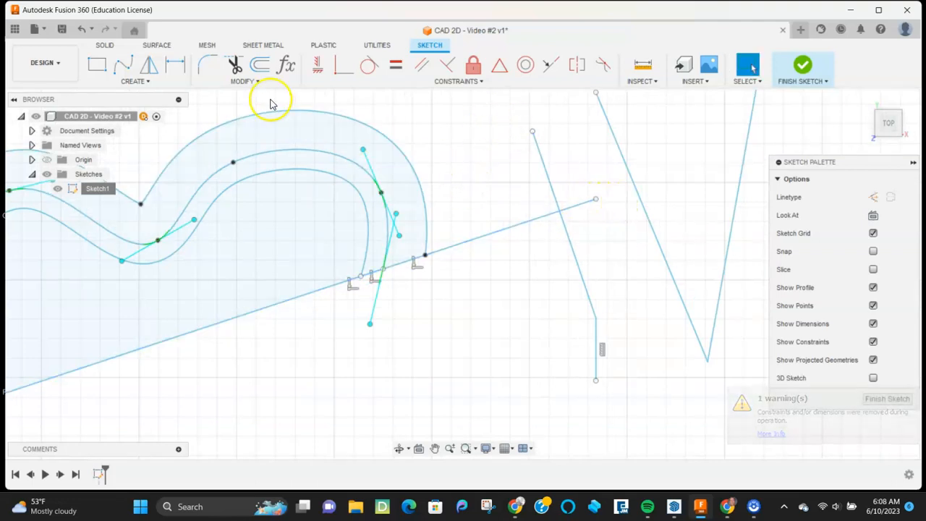
Extend the slanted base line across the V's left leg to meet its right leg
left_click(246, 81)
left_click(227, 151)
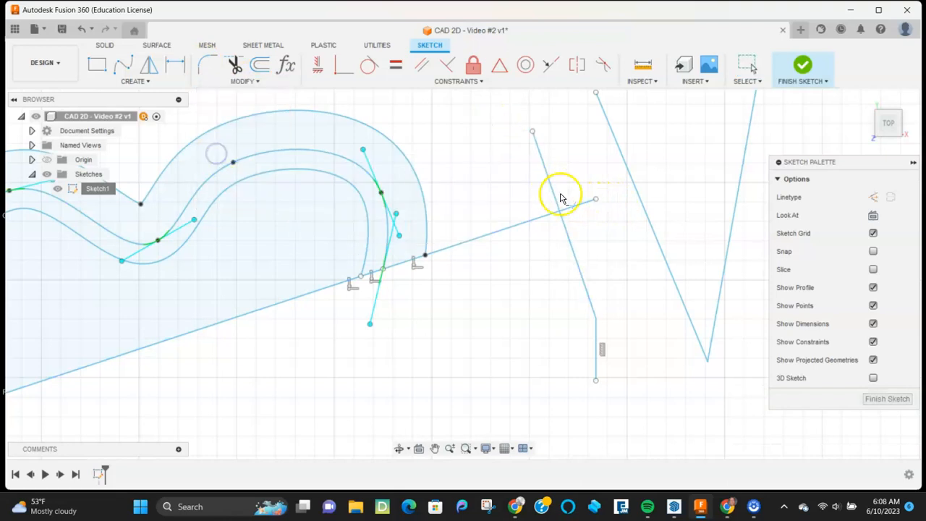
left_click(582, 203)
scroll(582, 217, "down", 2)
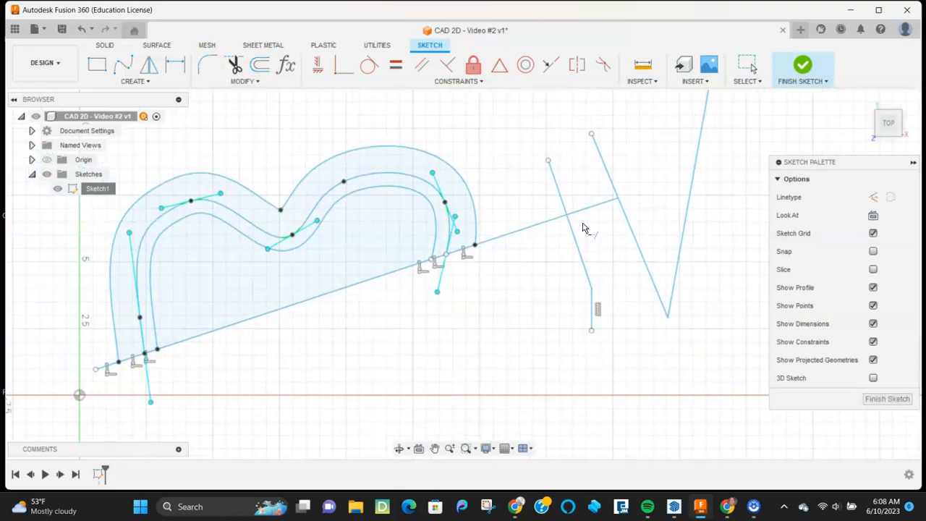
left_click(611, 202)
left_click(609, 200)
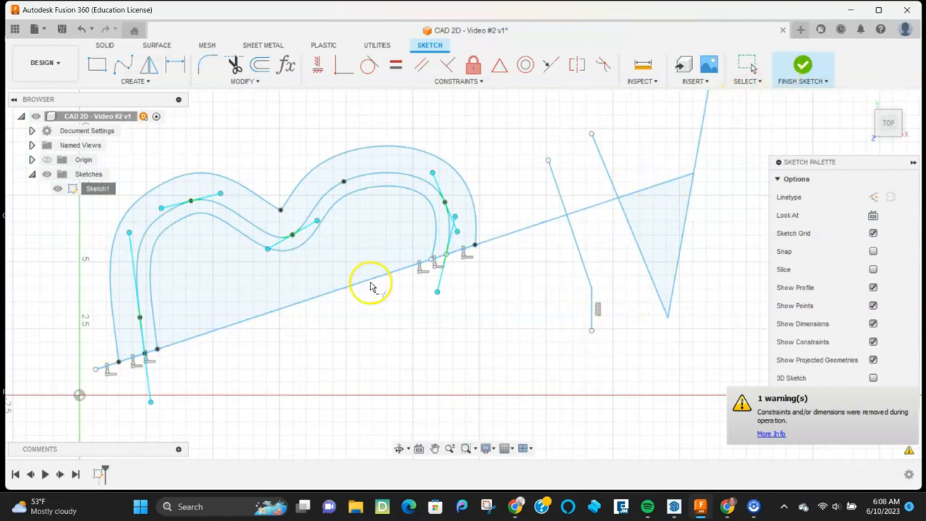
Break the slanted base line where it meets the right end of the outer curve
scroll(341, 275, "down", 2)
scroll(337, 275, "up", 3)
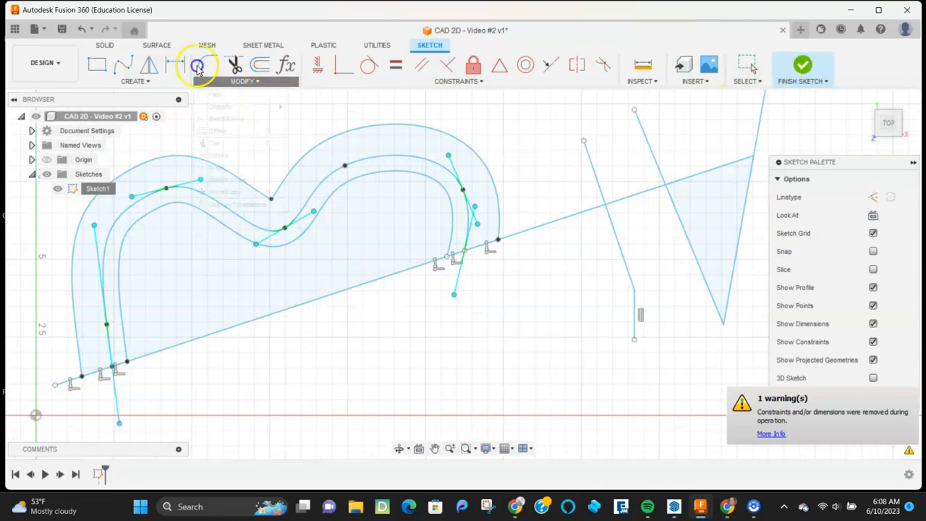
left_click(235, 81)
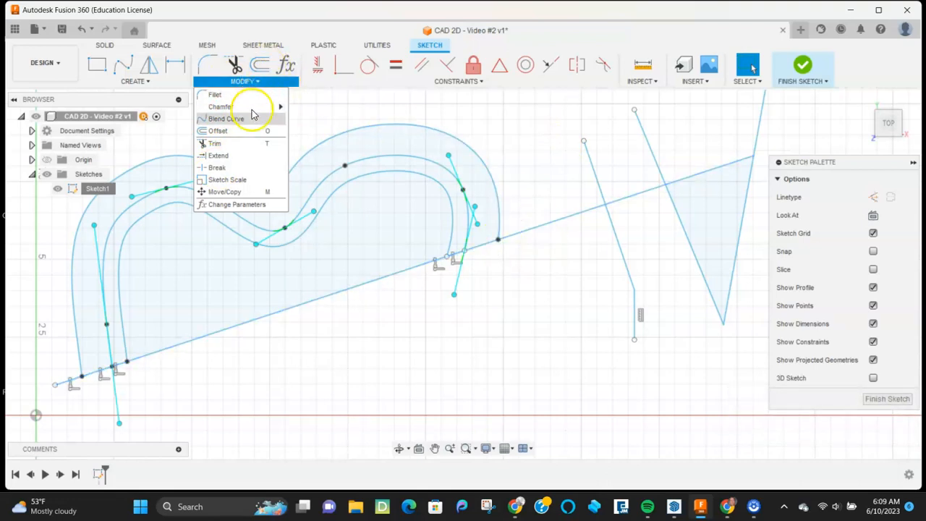
left_click(232, 169)
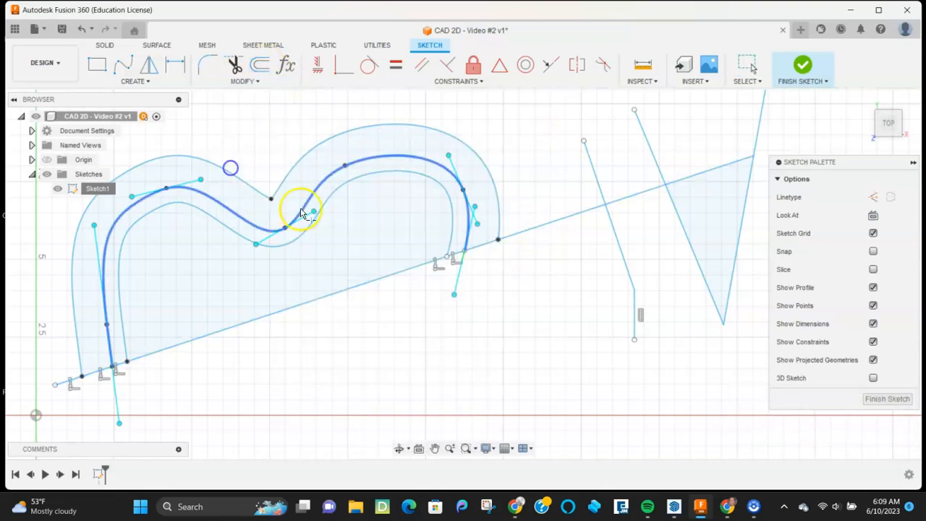
left_click(502, 239)
left_click(543, 228)
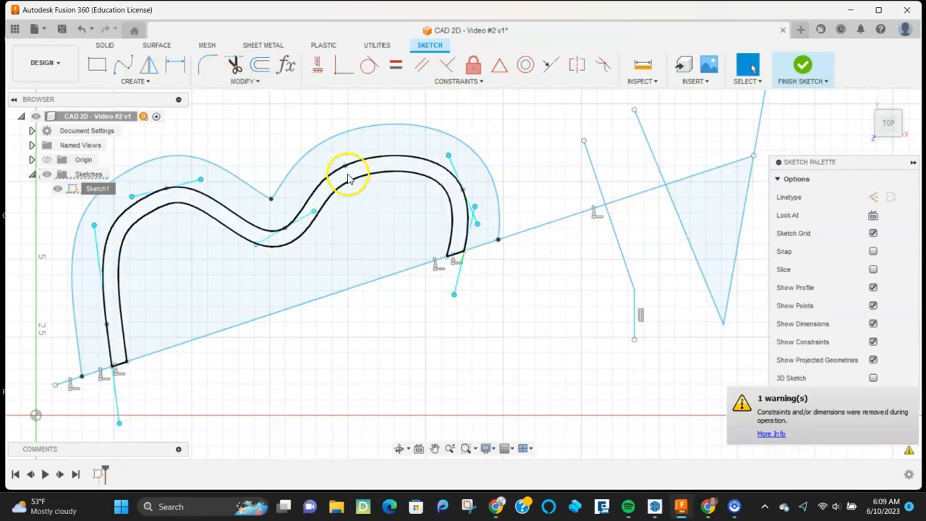
Finish the sketch of the offset splines and extended lines
scroll(376, 325, "down", 3)
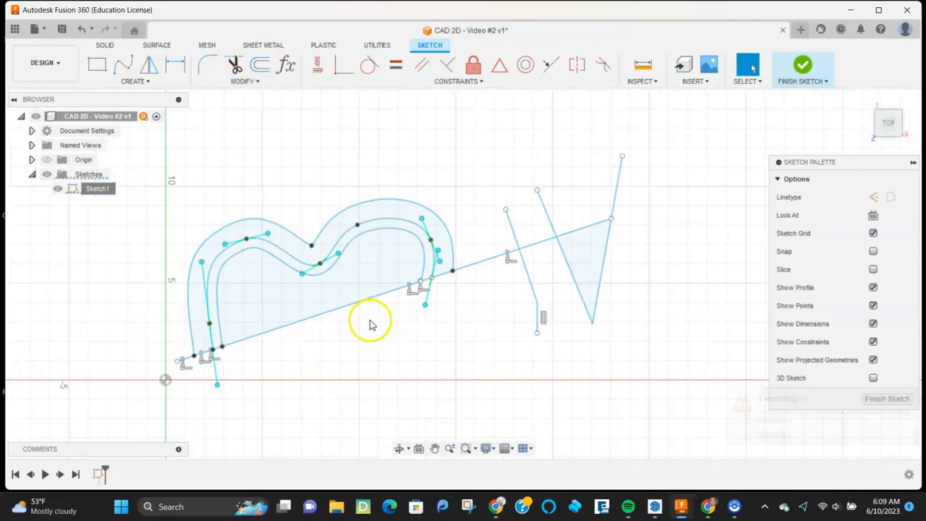
scroll(403, 177, "down", 3)
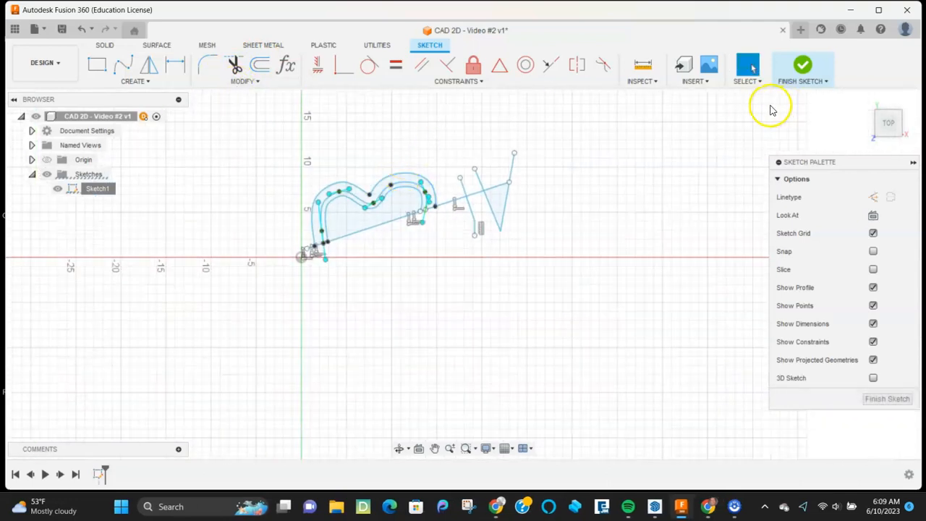
left_click(807, 64)
scroll(481, 199, "down", 2)
middle_click_drag(444, 247, 391, 357)
scroll(411, 253, "up", 3)
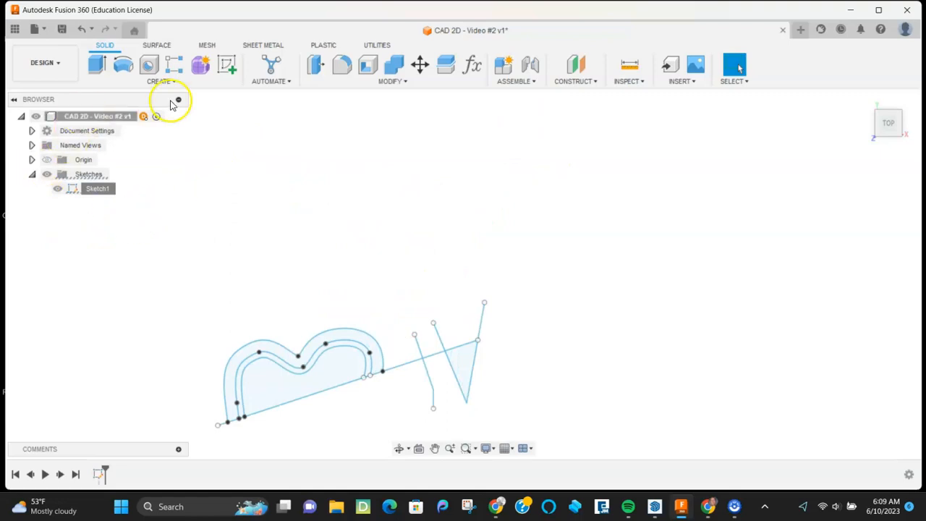
Start a new sketch on the horizontal top origin plane and hide Sketch1
left_click(227, 65)
scroll(292, 347, "down", 2)
middle_click_drag(339, 302, 339, 263)
mouse_move(341, 376)
middle_mouse_down("shift")
mouse_move(308, 344)
mouse_move(289, 285)
mouse_move(283, 320)
mouse_move(105, 203)
middle_mouse_up("shift")
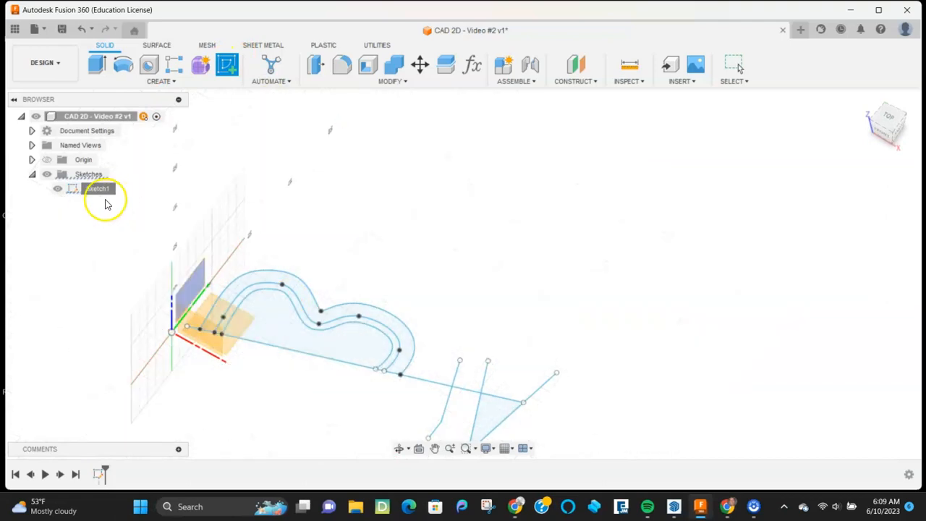
left_click(58, 189)
middle_click_drag(297, 330, 242, 318, "shift")
left_click(242, 318)
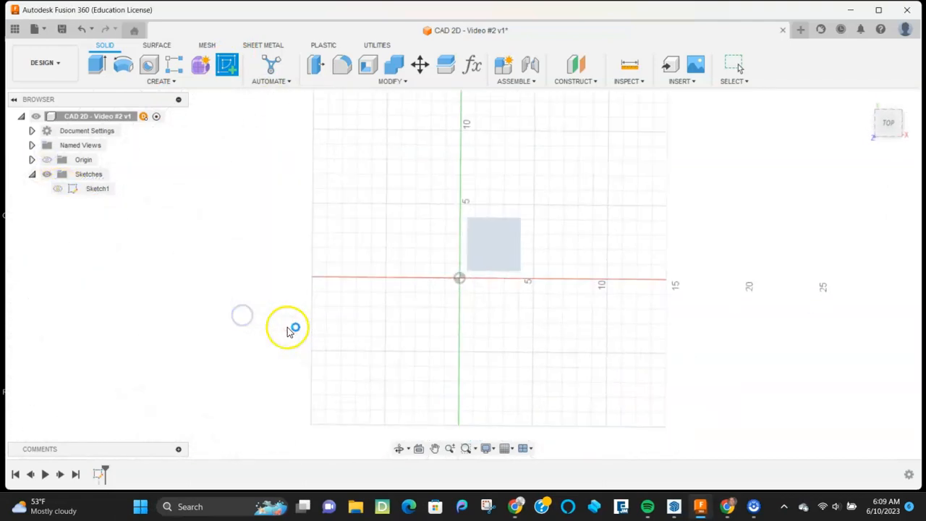
mouse_move(516, 233)
middle_mouse_down()
mouse_move(423, 297)
mouse_move(298, 334)
middle_mouse_up()
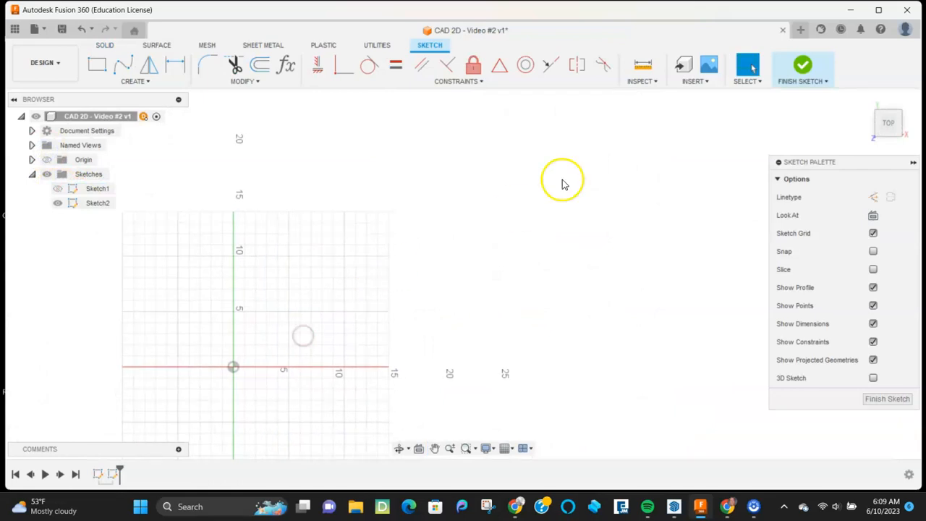
Start inserting a canvas and load the Object Holder Image file from the computer's Desktop folder
left_click(692, 82)
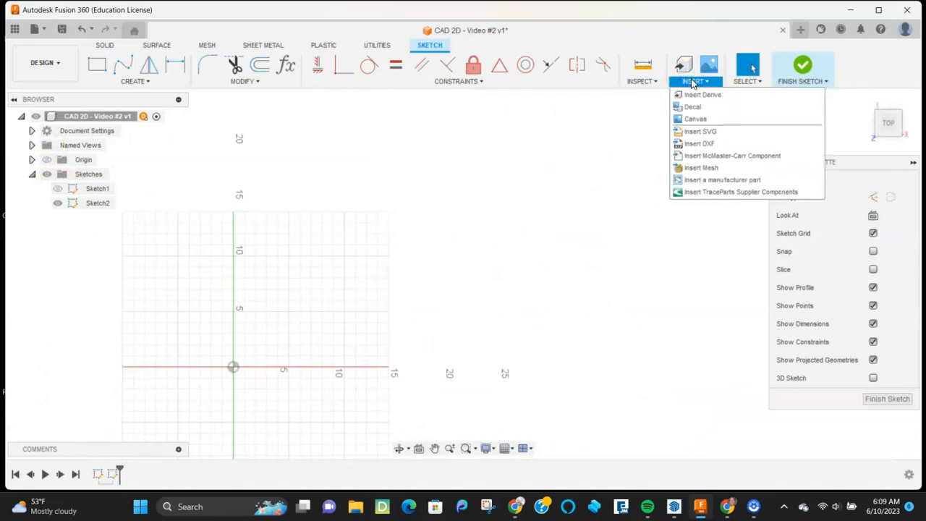
left_click(690, 119)
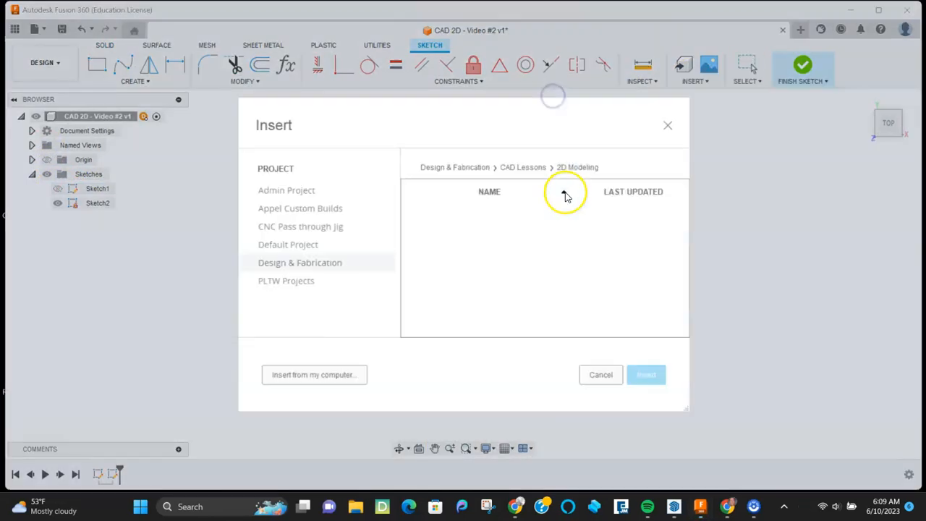
left_click(337, 376)
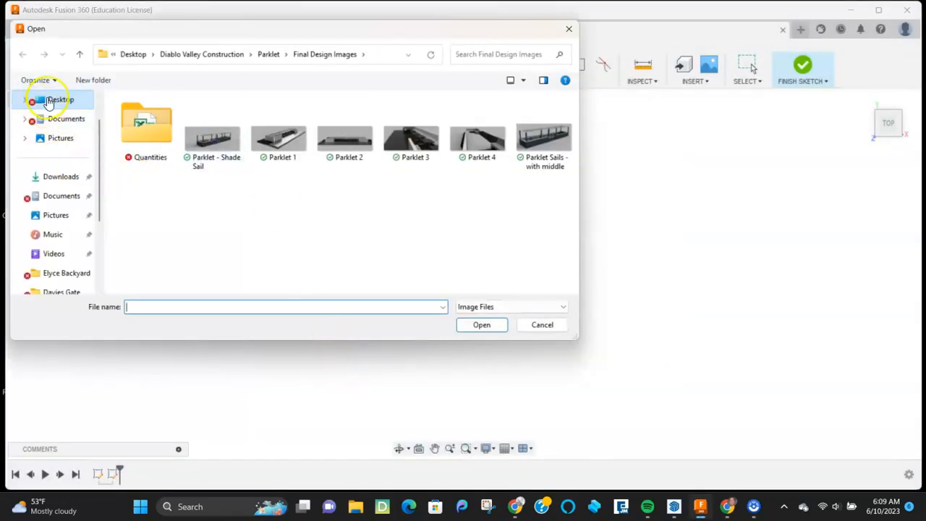
left_click(40, 99)
scroll(231, 220, "down", 2)
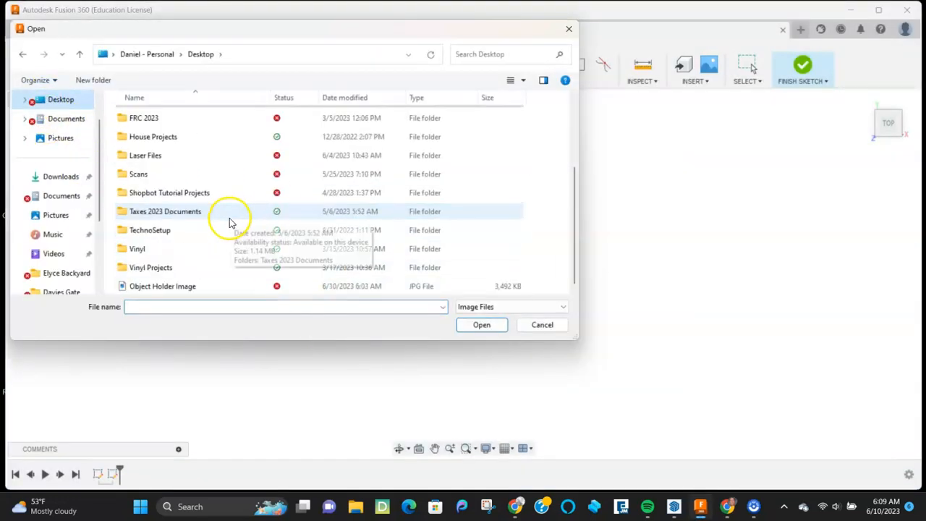
left_click(162, 284)
left_click(481, 326)
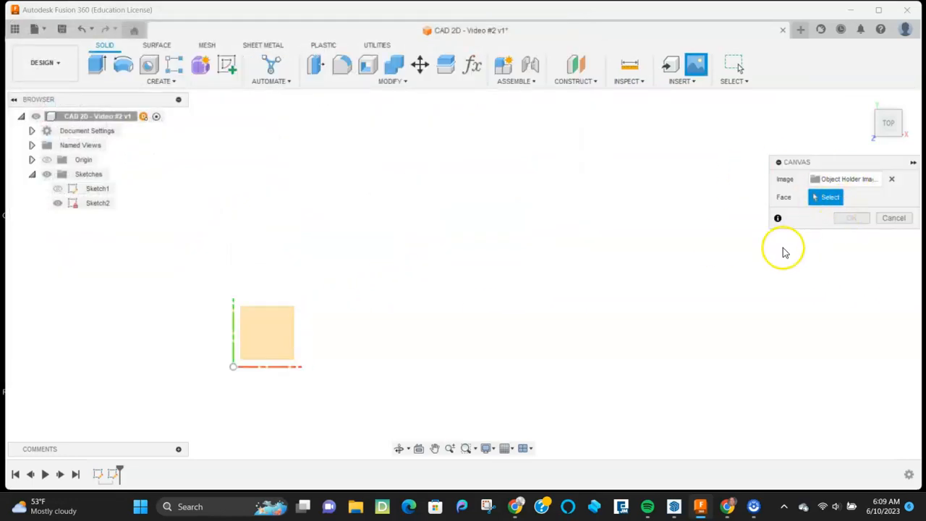
Choose the horizontal XY origin plane as the canvas face and return to an upright top view
middle_click_drag(707, 251, 649, 219, "shift")
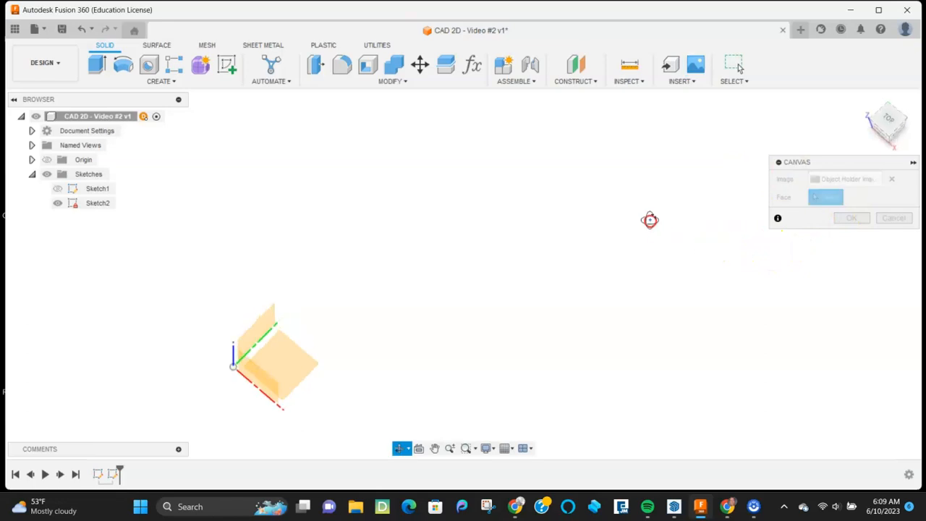
left_click(300, 368)
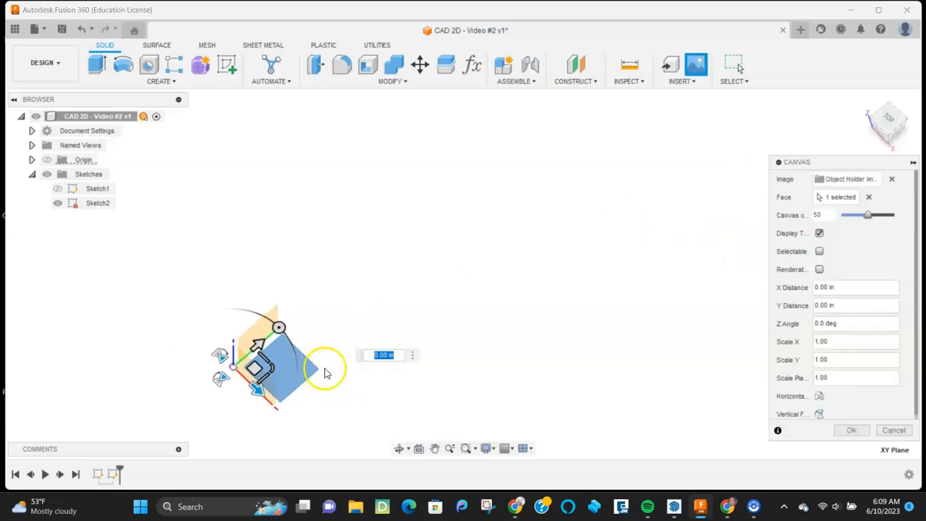
left_click(888, 118)
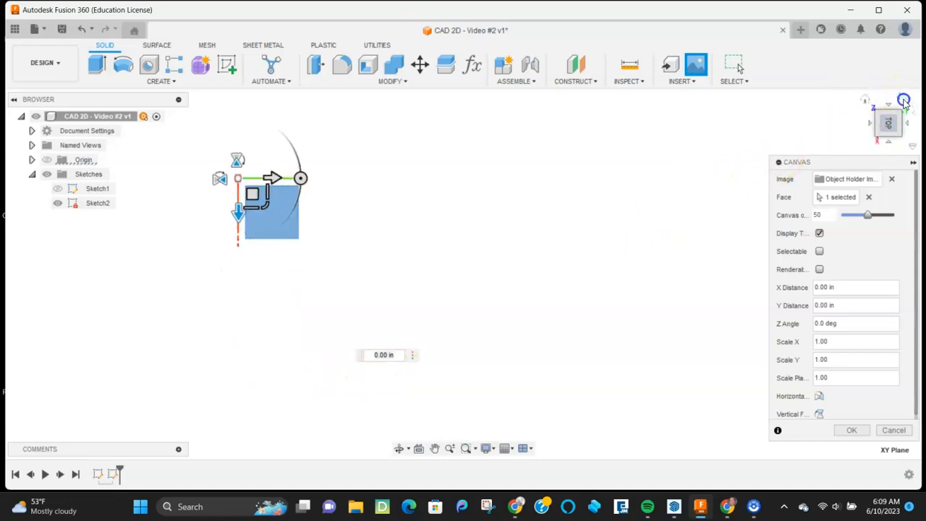
left_click(902, 97)
middle_click_drag(497, 313, 493, 196)
scroll(383, 377, "up", 3)
scroll(369, 383, "down", 3)
scroll(372, 378, "down", 3)
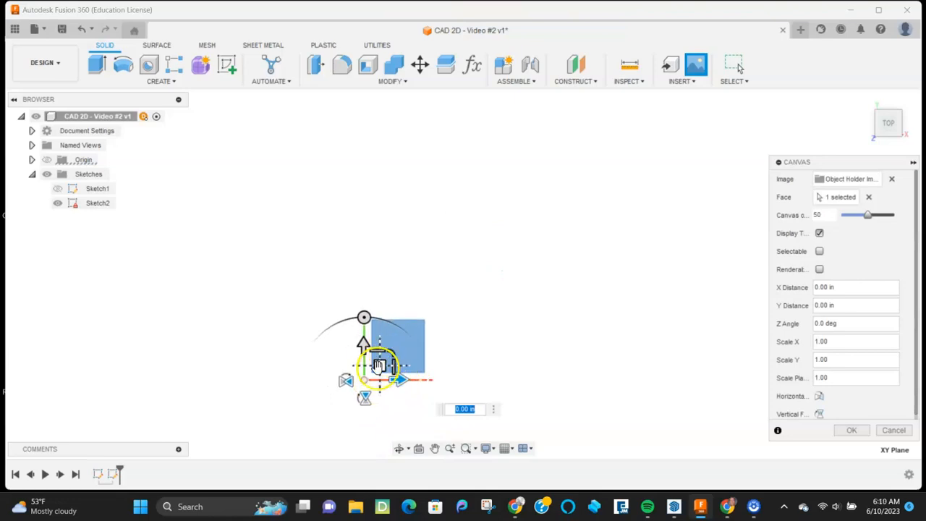
Shift the canvas slightly from the origin, accept its placement and check the inserted image, including the ruler's scale
mouse_move(402, 381)
left_mouse_down()
mouse_move(443, 381)
mouse_move(394, 379)
mouse_move(410, 379)
left_mouse_up()
left_click_drag(392, 363, 378, 337)
left_click(847, 430)
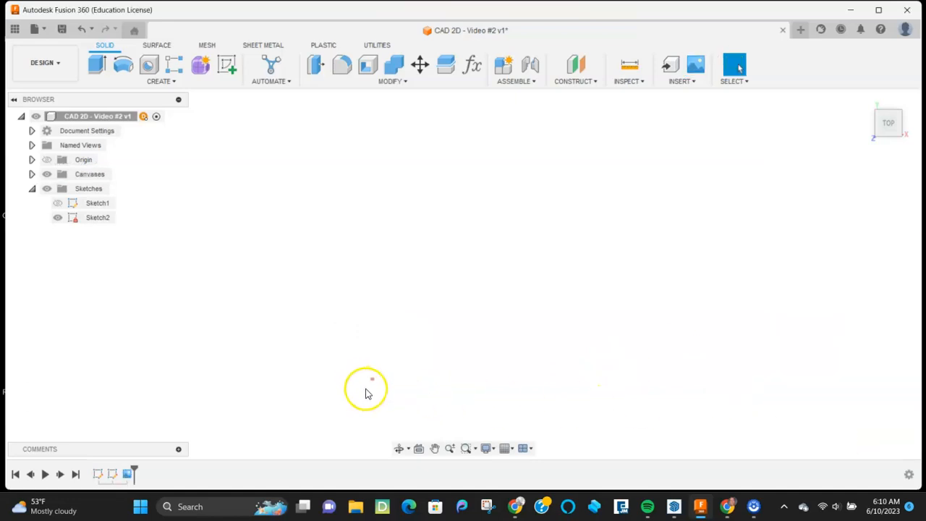
scroll(405, 316, "up", 10)
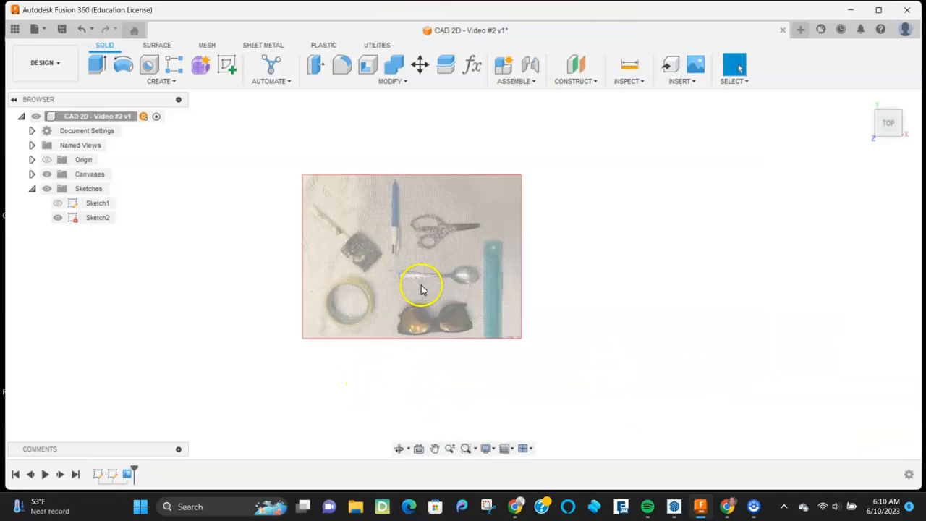
scroll(608, 225, "up", 5)
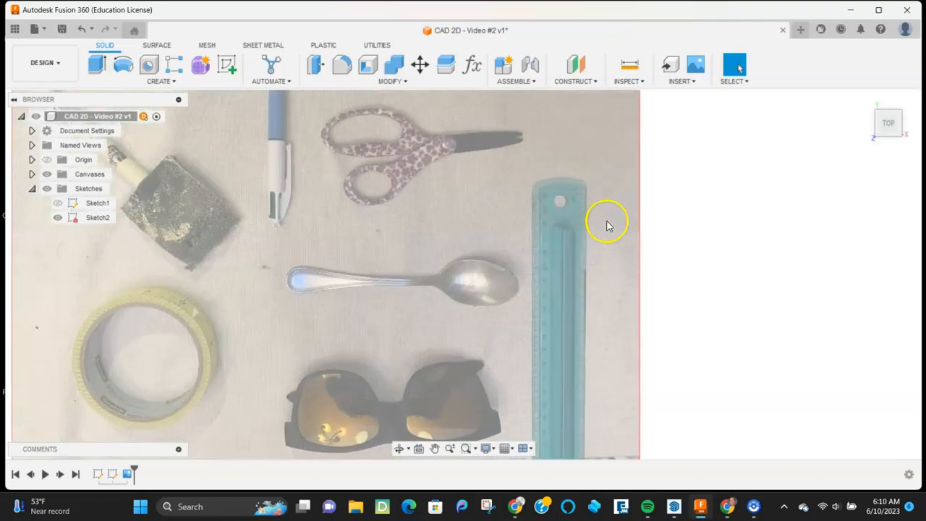
scroll(530, 199, "up", 2)
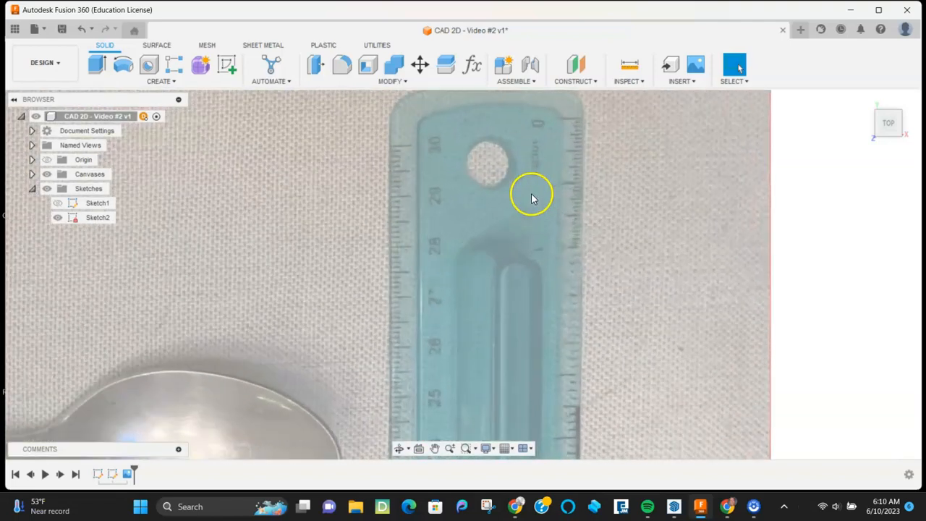
scroll(535, 225, "down", 12)
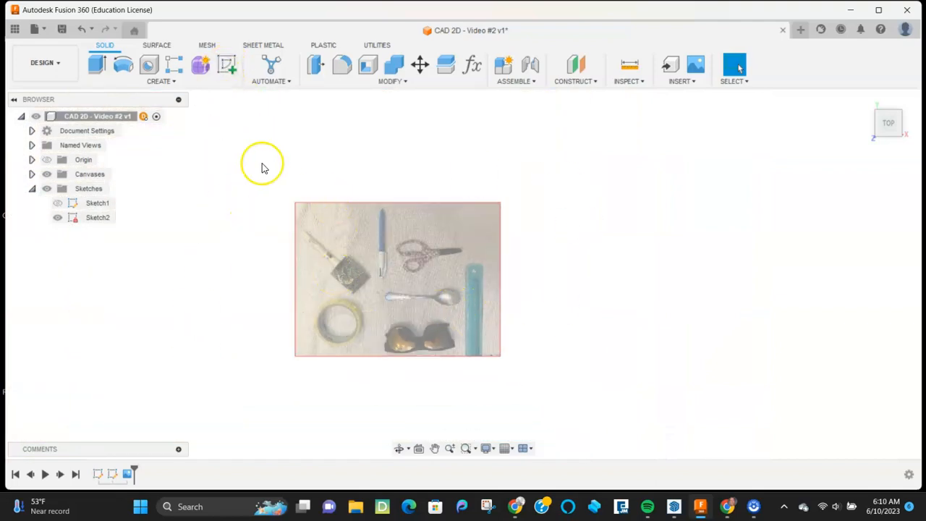
left_click(629, 65)
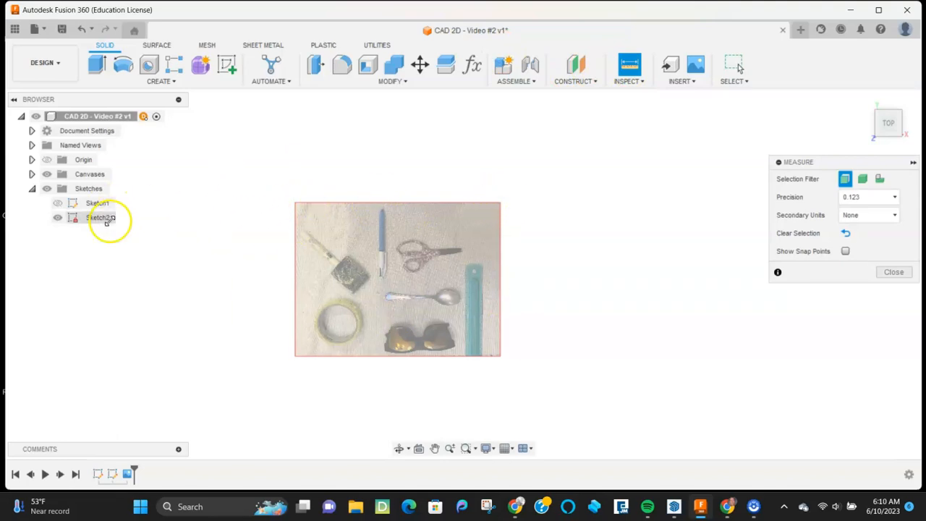
left_click(83, 224)
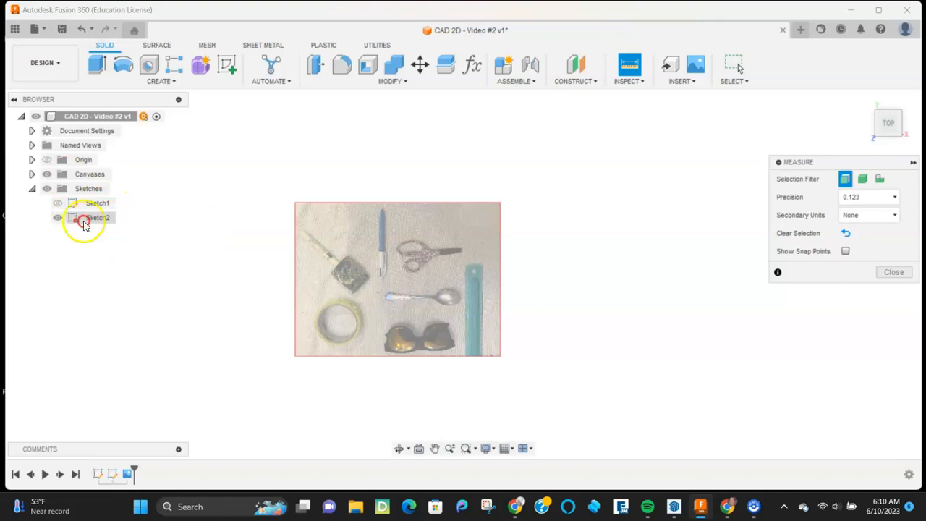
left_click(893, 271)
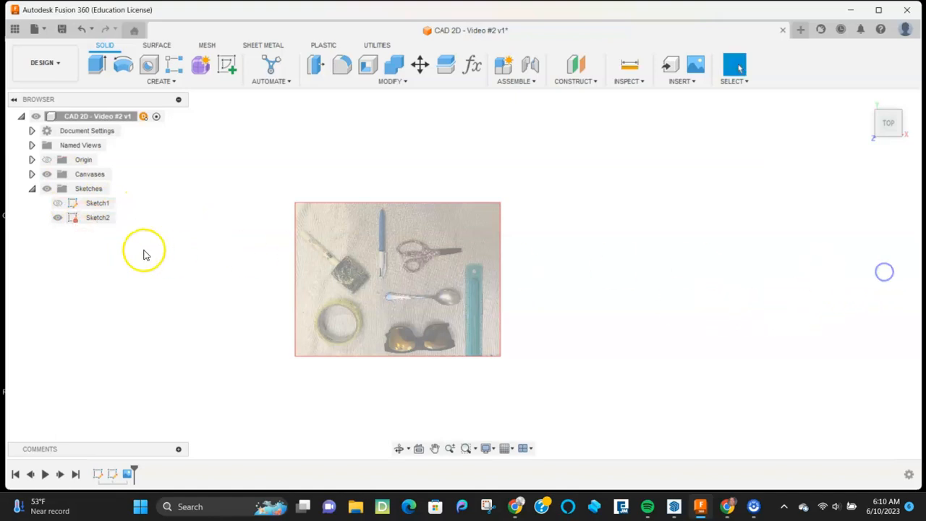
right_click(96, 220)
left_click(123, 258)
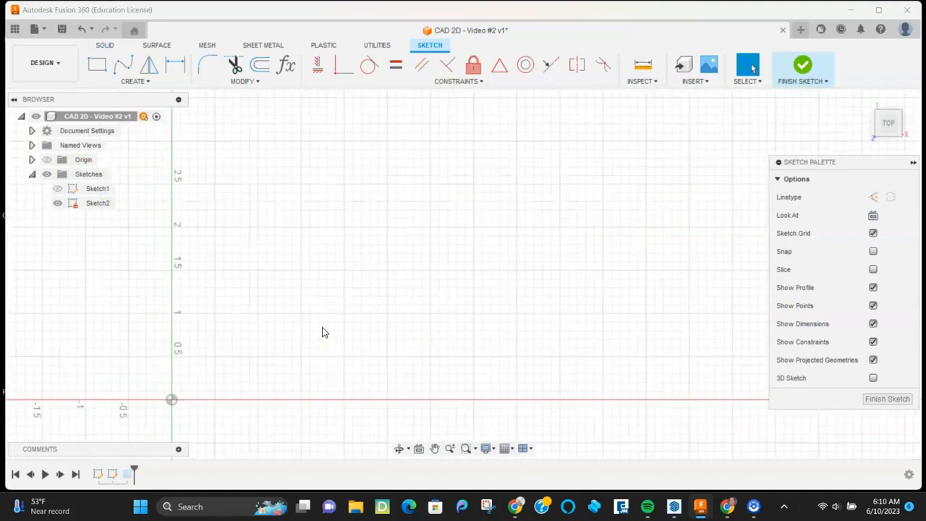
scroll(319, 337, "down", 3)
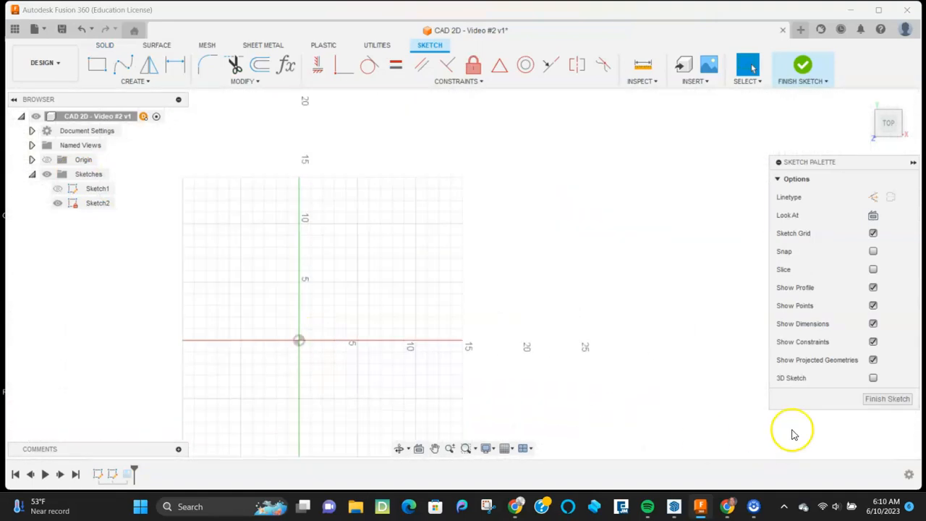
left_click(888, 399)
Start calibrating the Object Holder Image canvas and pick the ruler's 0 inch mark as the first point
scroll(322, 331, "up", 5)
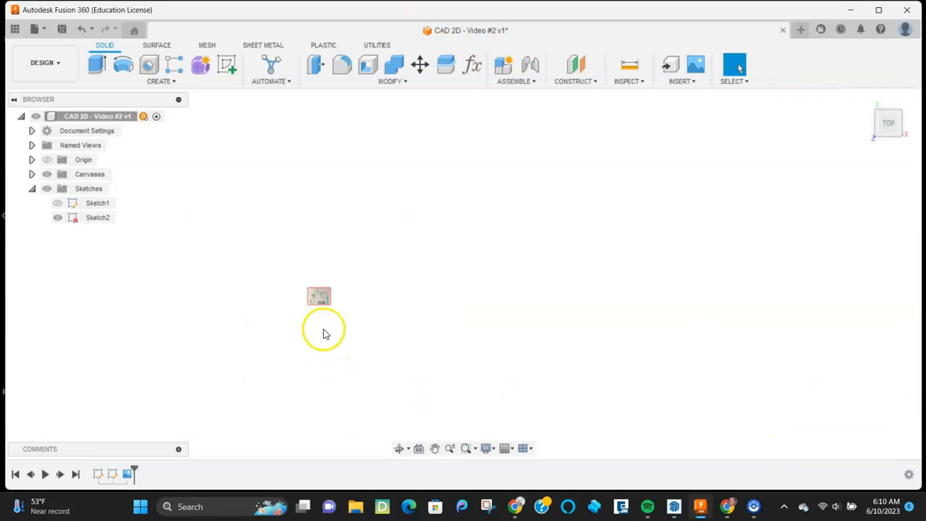
scroll(326, 302, "up", 5)
middle_click_drag(256, 287, 441, 333)
scroll(440, 333, "up", 2)
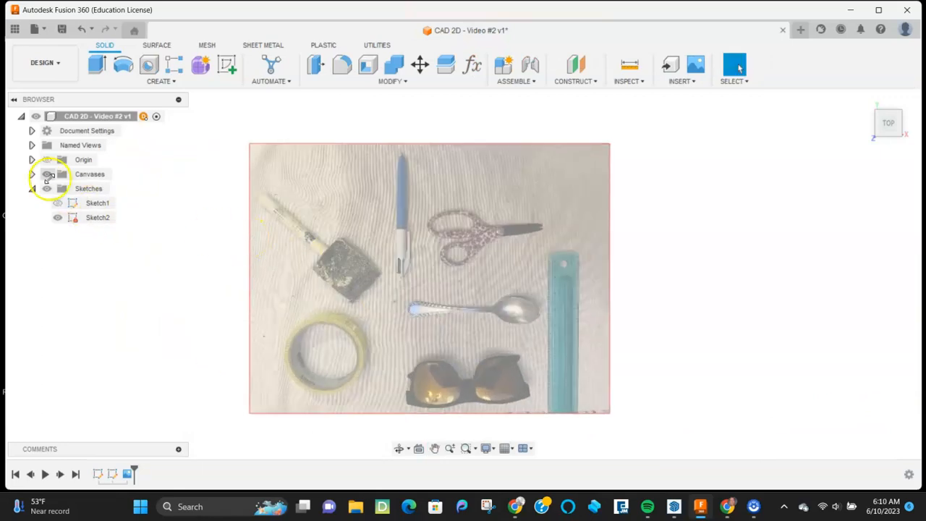
left_click(31, 175)
left_click(94, 189)
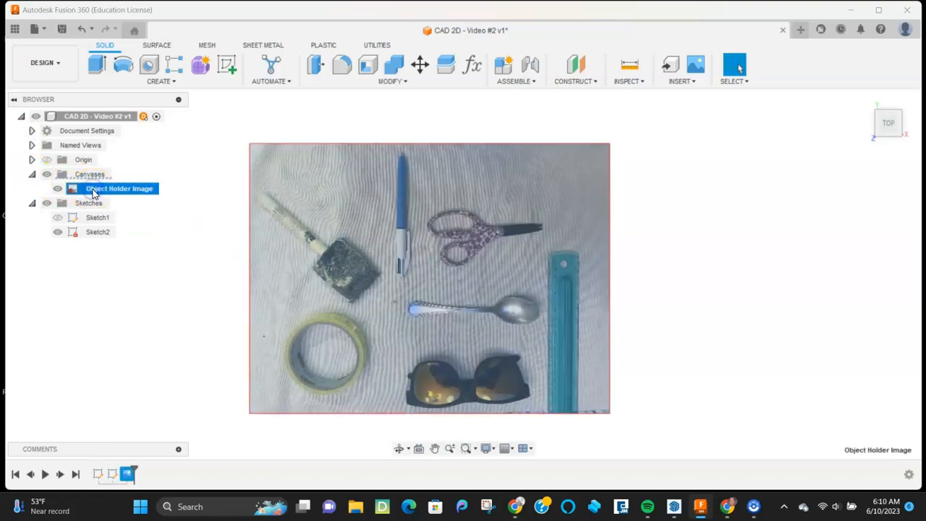
right_click(99, 192)
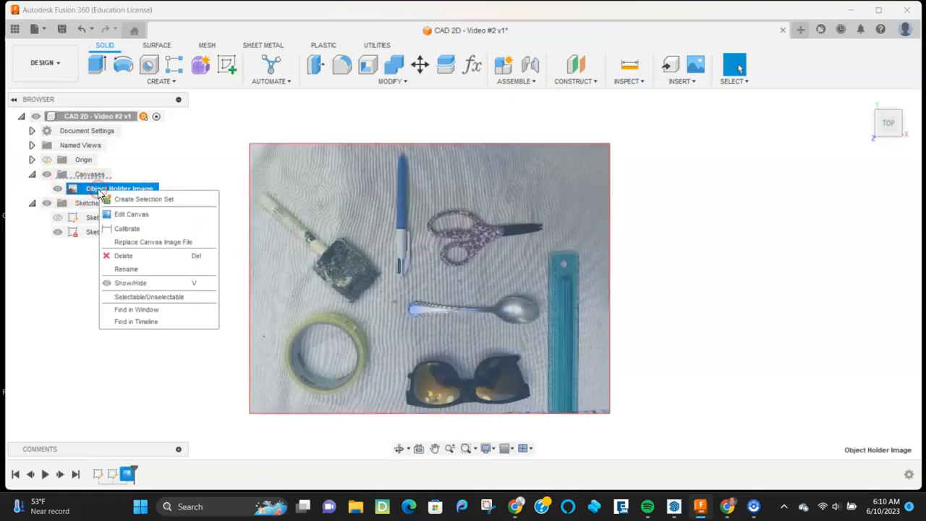
left_click(141, 230)
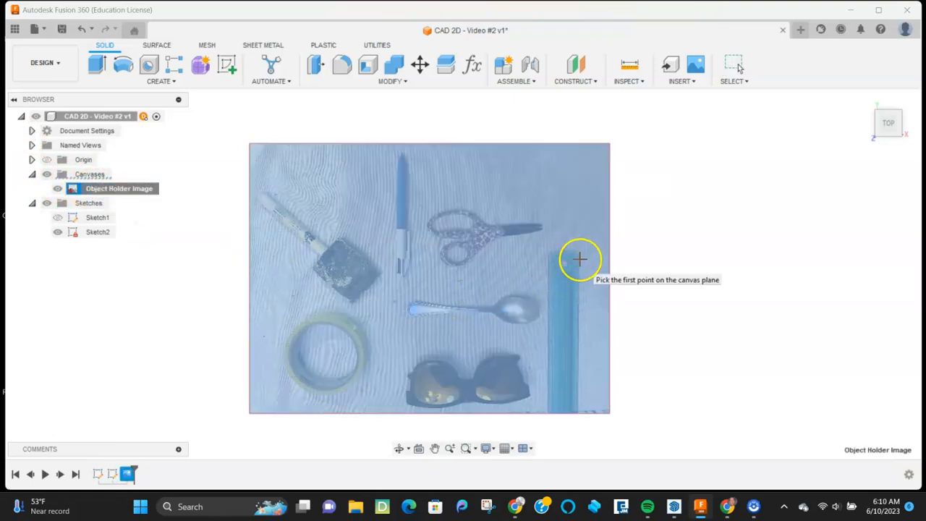
scroll(579, 258, "up", 8)
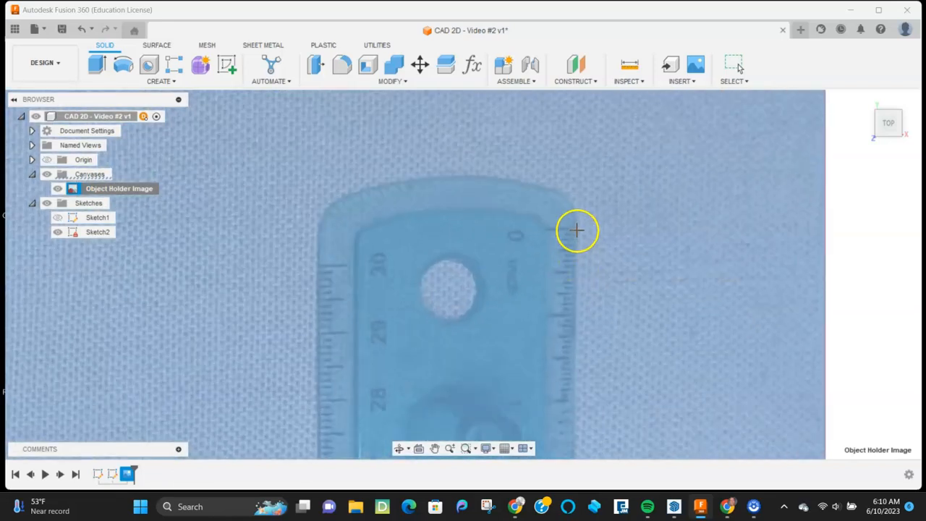
left_click(577, 225)
Pick the ruler's 1 inch mark as the second calibration point and set the distance to 1 inch
scroll(579, 290, "down", 3)
scroll(588, 354, "up", 5)
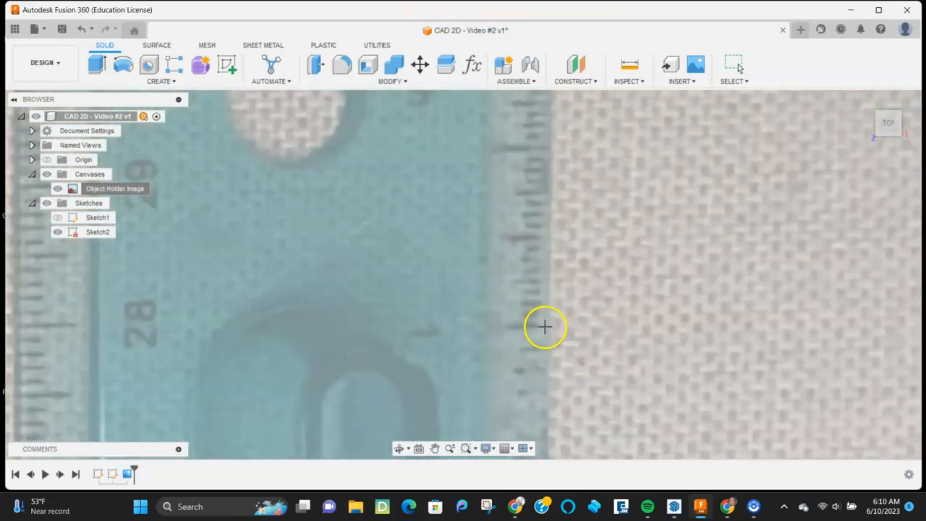
left_click(542, 325)
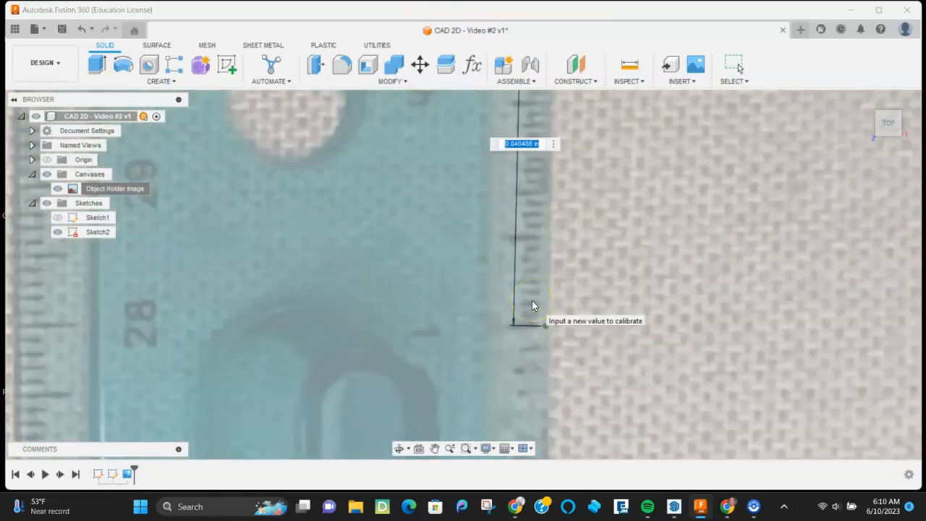
type("1")
key("Return")
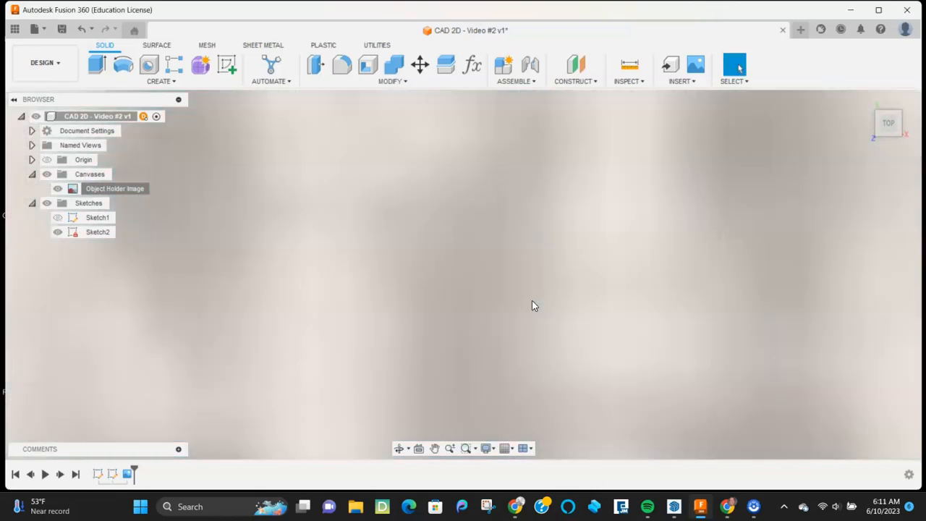
Start a new sketch on the horizontal plane of the calibrated canvas
left_click(514, 347)
scroll(515, 349, "down", 10)
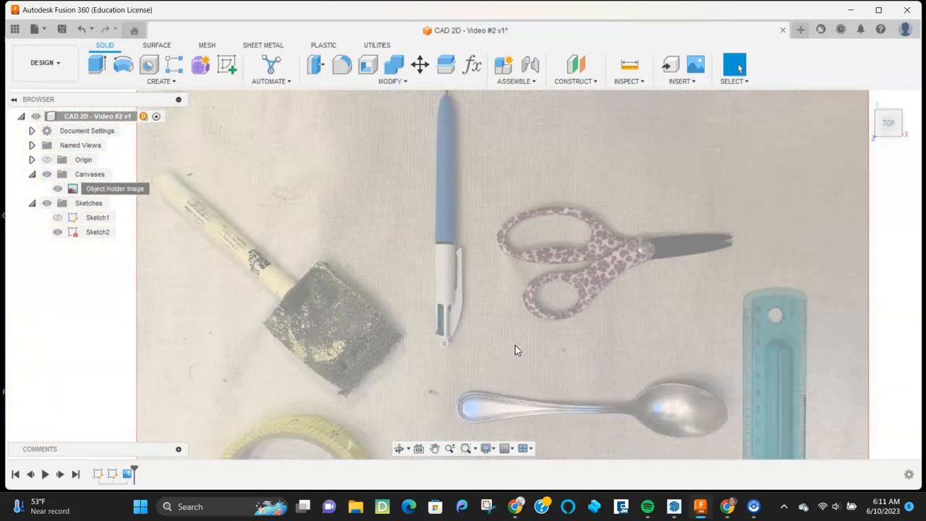
scroll(515, 345, "down", 8)
middle_click_drag(523, 356, 475, 311)
scroll(512, 268, "up", 2)
scroll(511, 270, "up", 3)
scroll(485, 382, "down", 3)
scroll(487, 382, "up", 4)
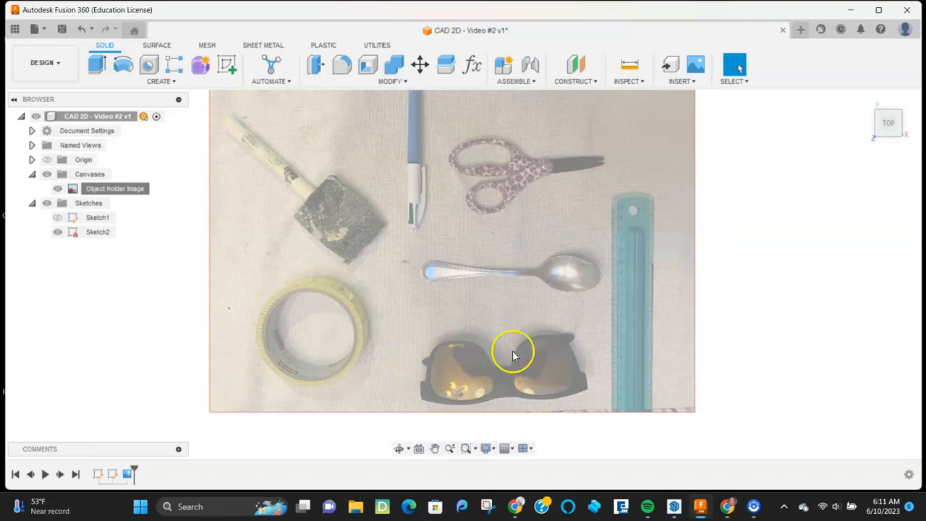
left_click(228, 67)
left_click(640, 333)
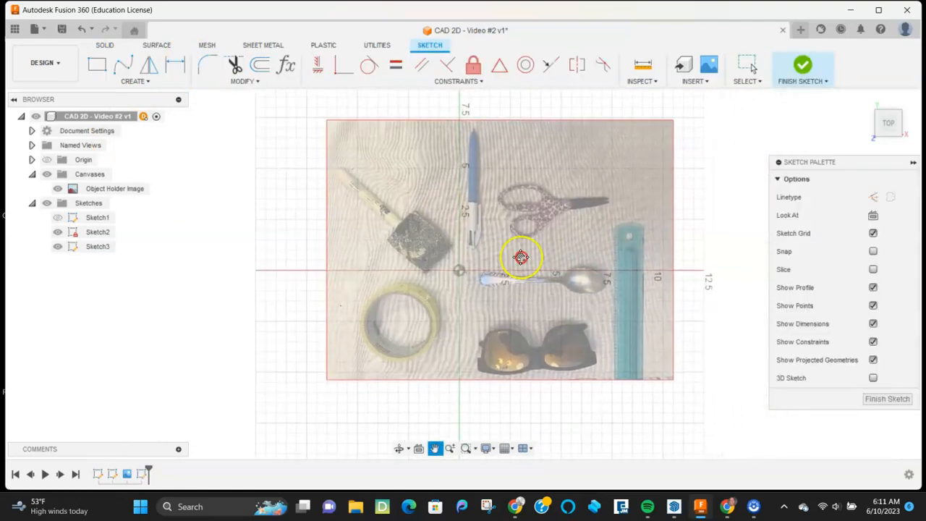
Draw a 3 in vertical line down the ruler's inch edge, starting at its 0 mark
scroll(441, 254, "up", 5)
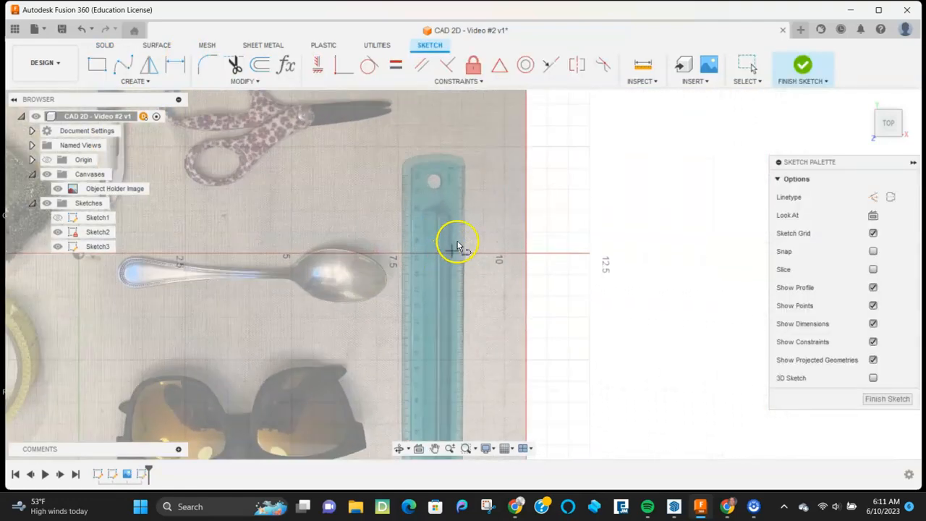
scroll(463, 172, "up", 3)
scroll(464, 162, "up", 8)
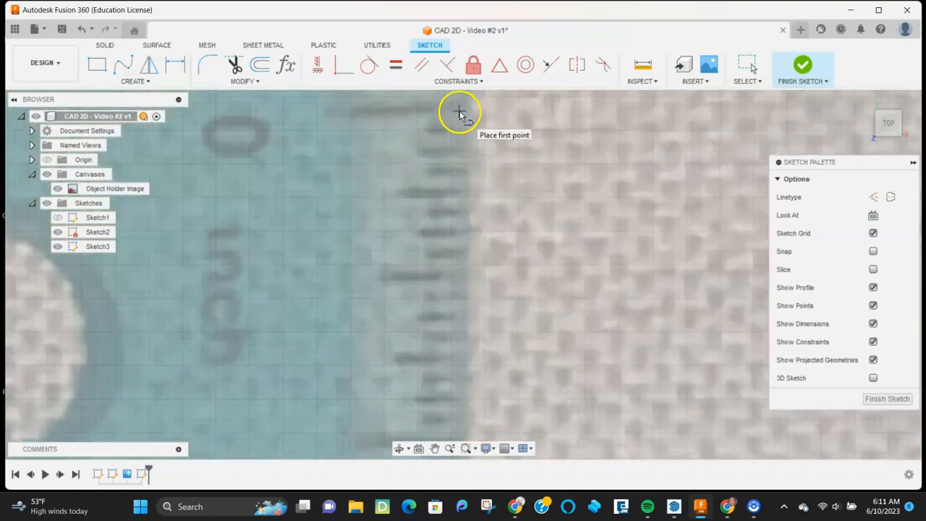
left_click(459, 114)
scroll(463, 203, "down", 10)
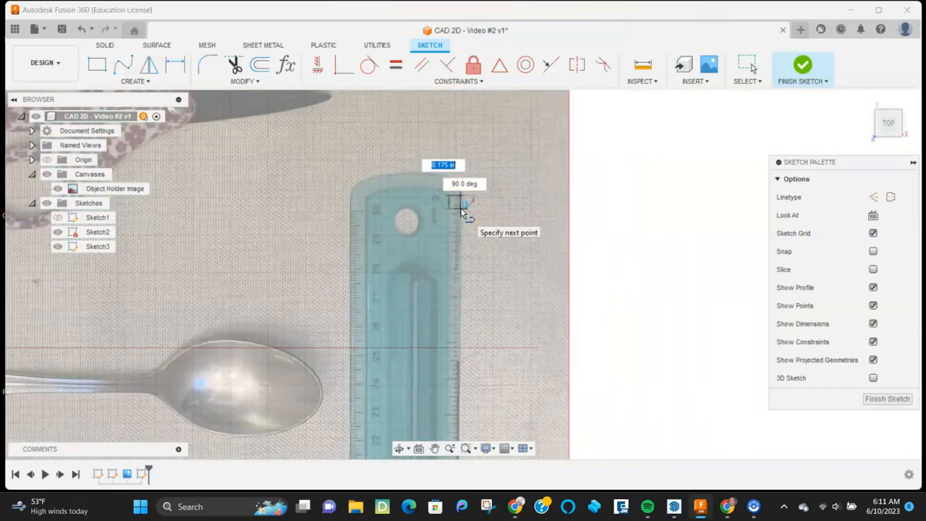
scroll(475, 392, "up", 6)
scroll(440, 400, "down", 4)
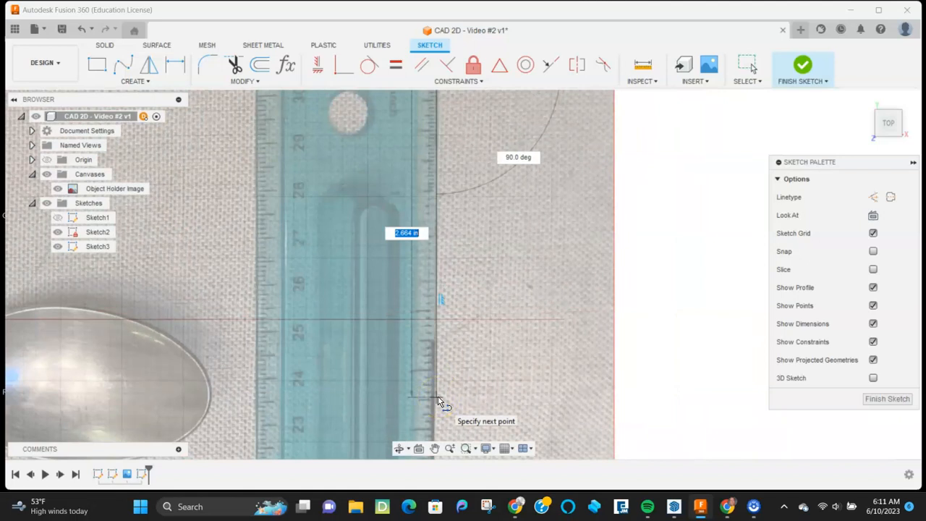
type("3")
key("Return")
scroll(439, 403, "down", 4)
scroll(409, 439, "up", 1)
scroll(412, 439, "down", 1)
key("Escape")
Examine both ends of the 3 in line against the ruler's inch marks to check the canvas calibration
scroll(412, 430, "up", 5)
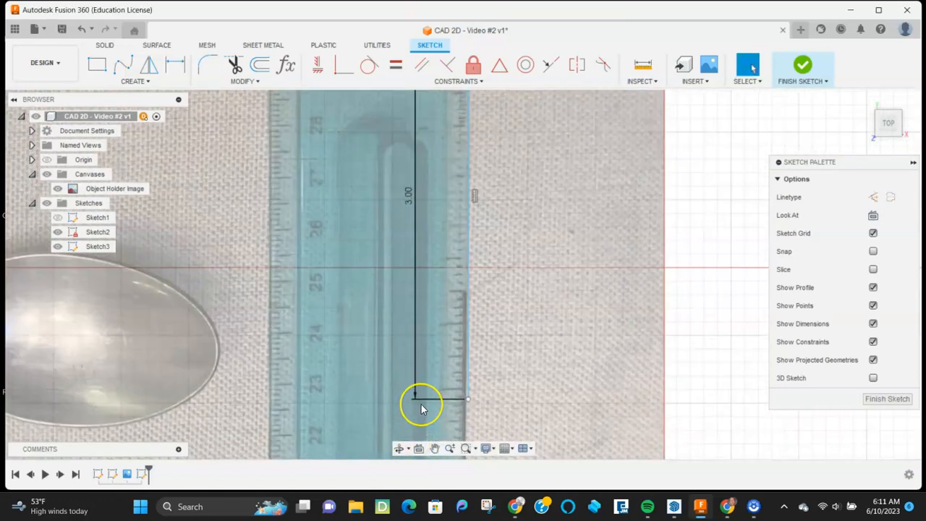
scroll(421, 406, "up", 2)
middle_click_drag(421, 404, 428, 161)
scroll(428, 186, "down", 8)
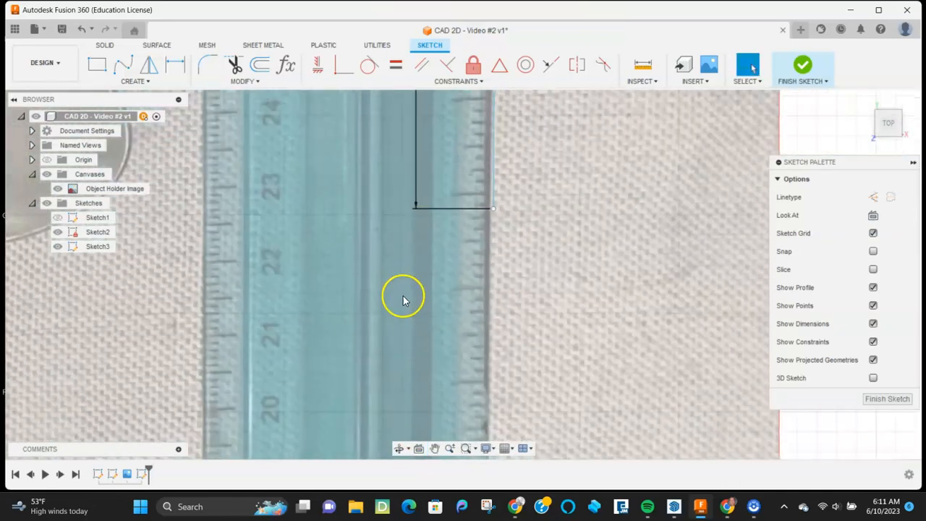
scroll(418, 210, "down", 1)
scroll(420, 166, "up", 4)
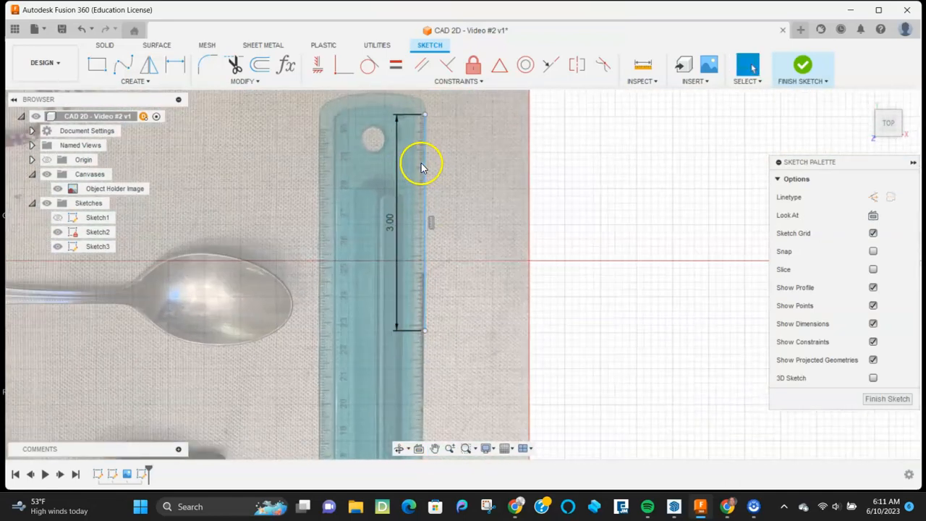
scroll(406, 295, "up", 2)
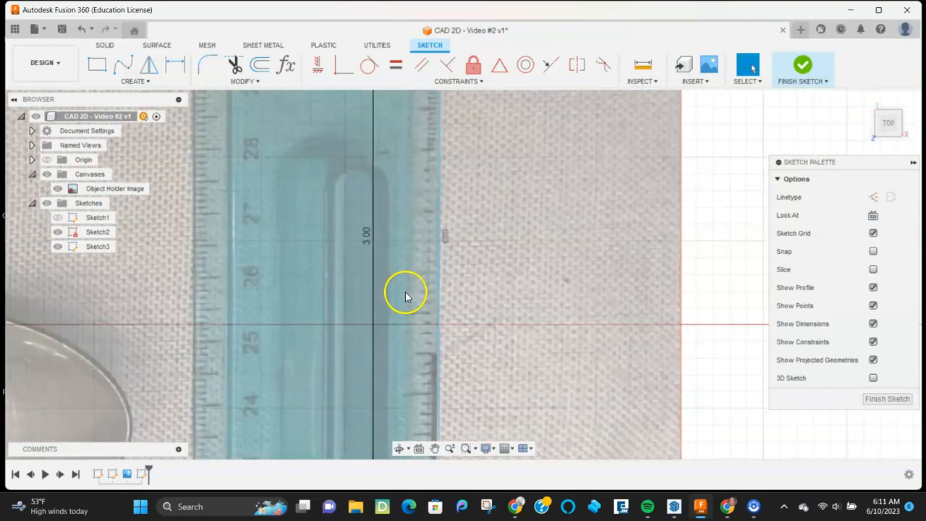
scroll(399, 310, "down", 2)
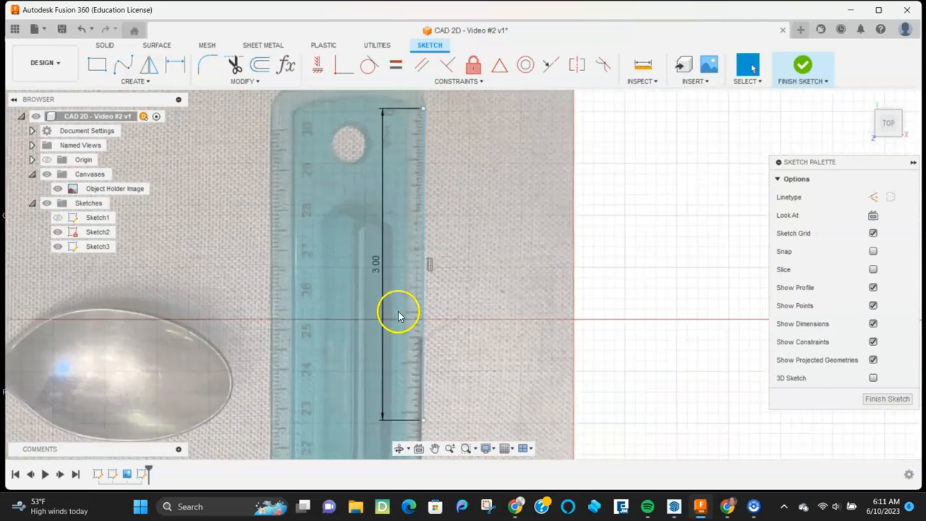
scroll(408, 150, "up", 2)
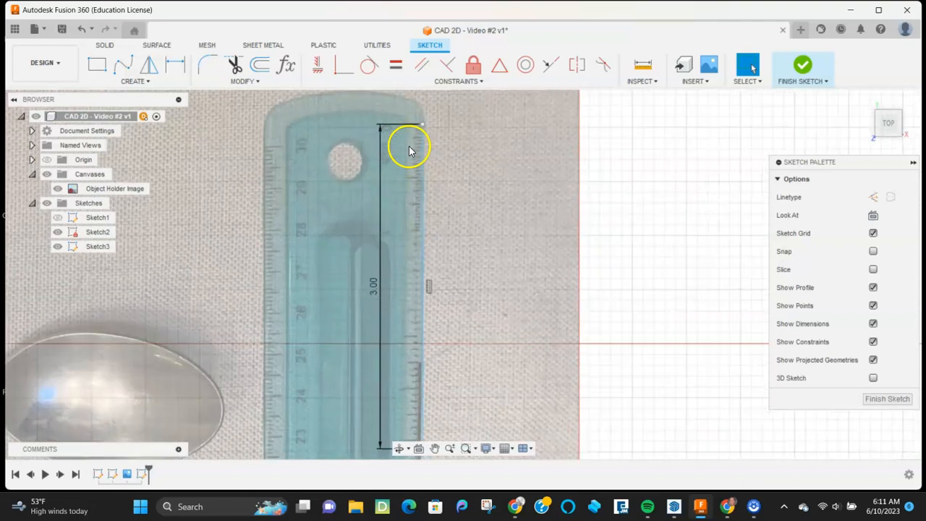
Delete the 3 in check line together with its dimension
left_click(422, 253)
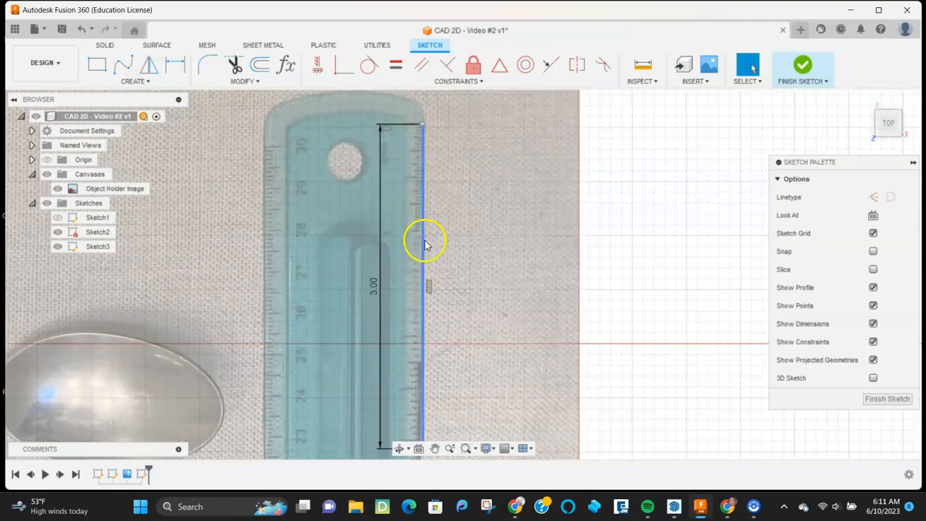
scroll(391, 130, "down", 2)
left_click_drag(365, 134, 449, 405)
key("Delete")
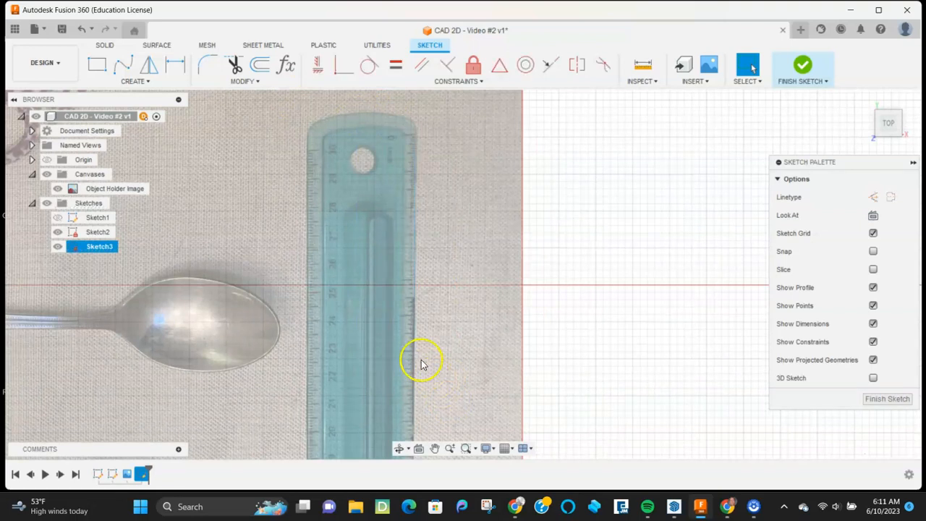
Draw a 1 in vertical line down from the ruler's 0 mark and compare it with the ruler
left_click(418, 135)
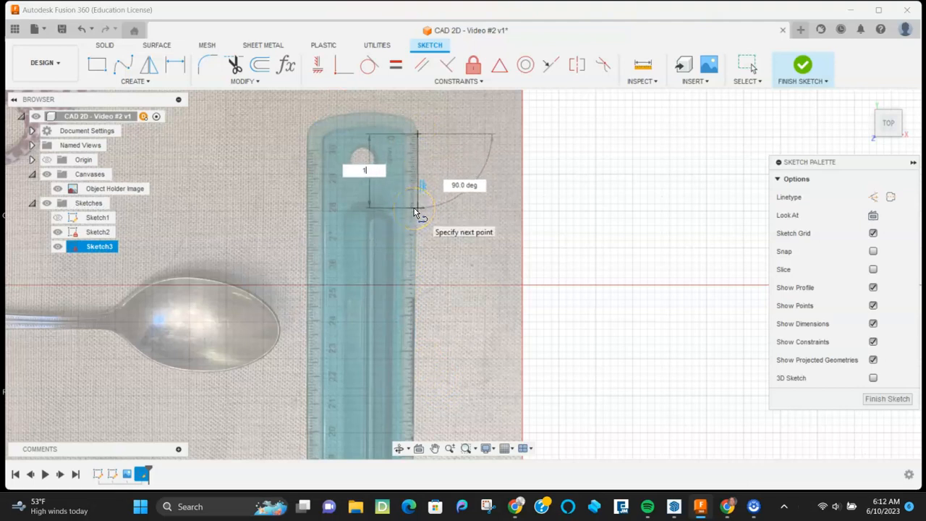
type("1")
key("Return")
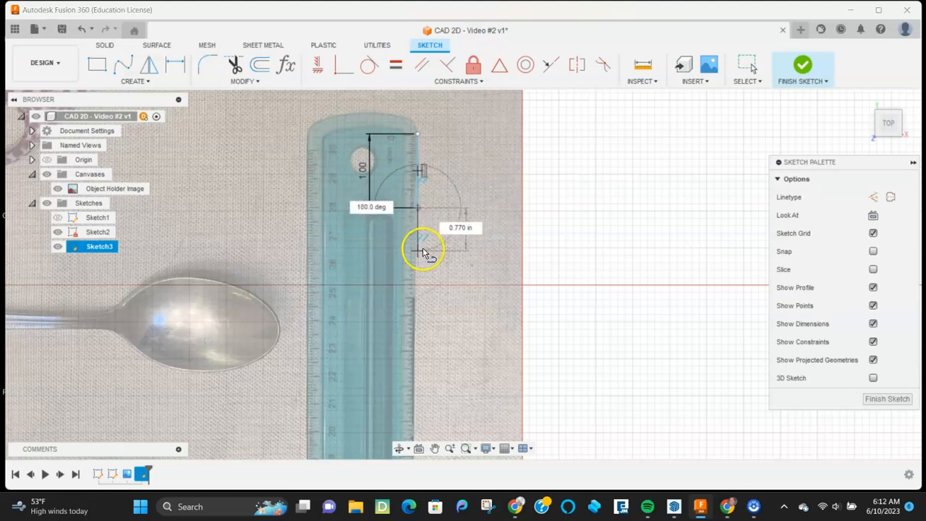
key("Escape")
scroll(427, 239, "up", 4)
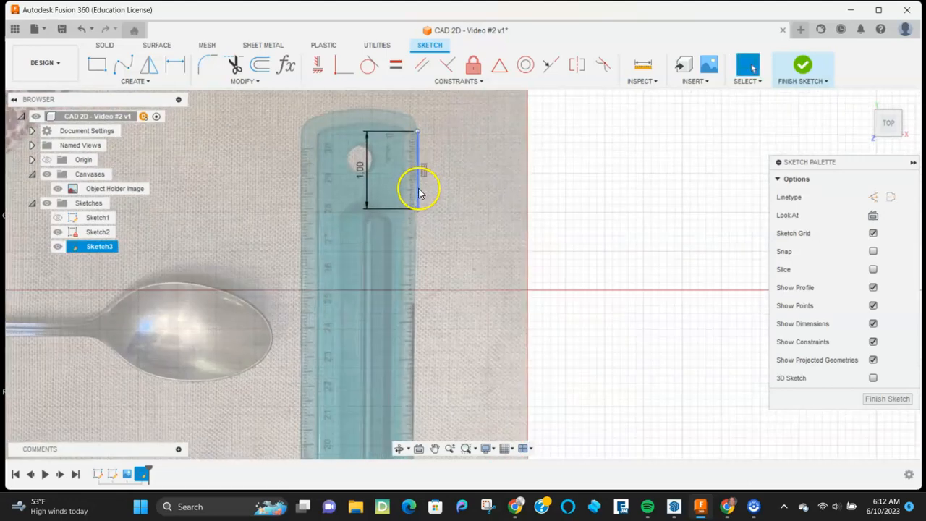
Trace the upper edge of the foam brush's handle with a line about 3.95 in long, from the rounded tip to the foam head
scroll(416, 205, "down", 10)
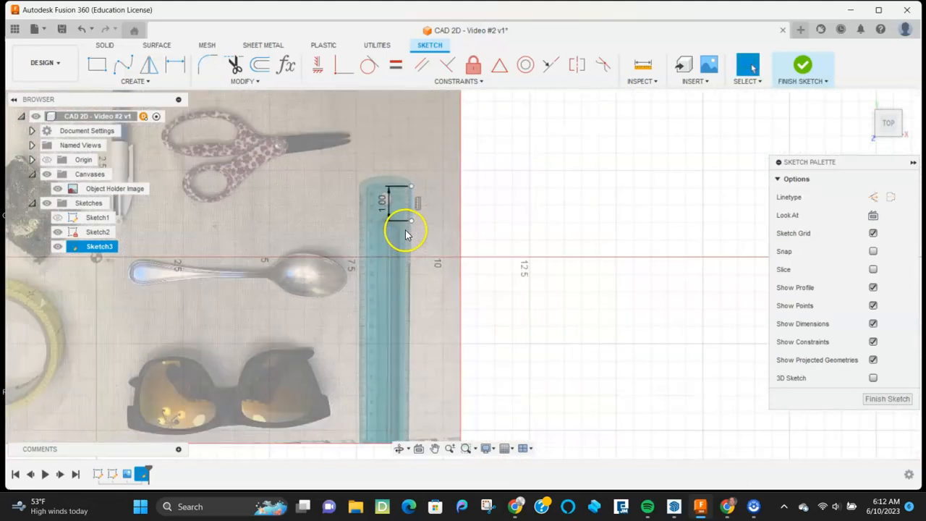
middle_click_drag(244, 213, 382, 210)
scroll(396, 226, "up", 2)
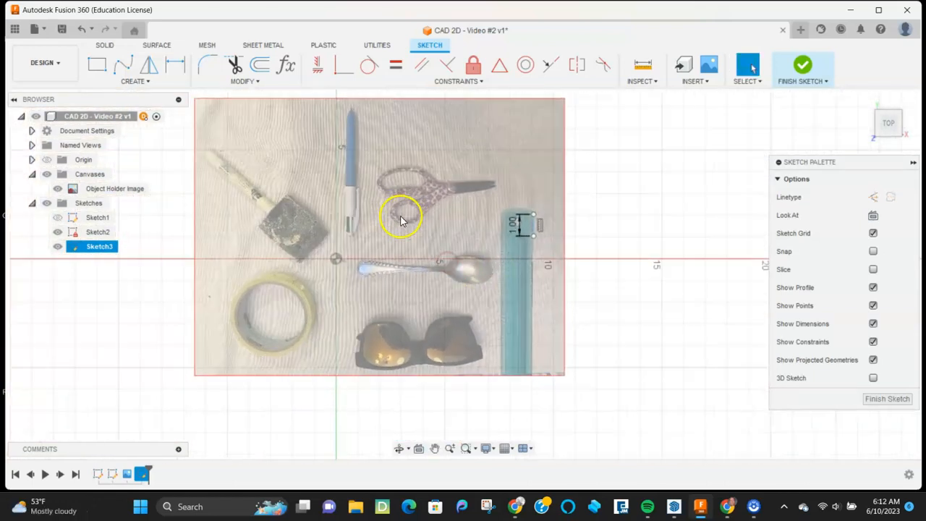
scroll(201, 174, "up", 5)
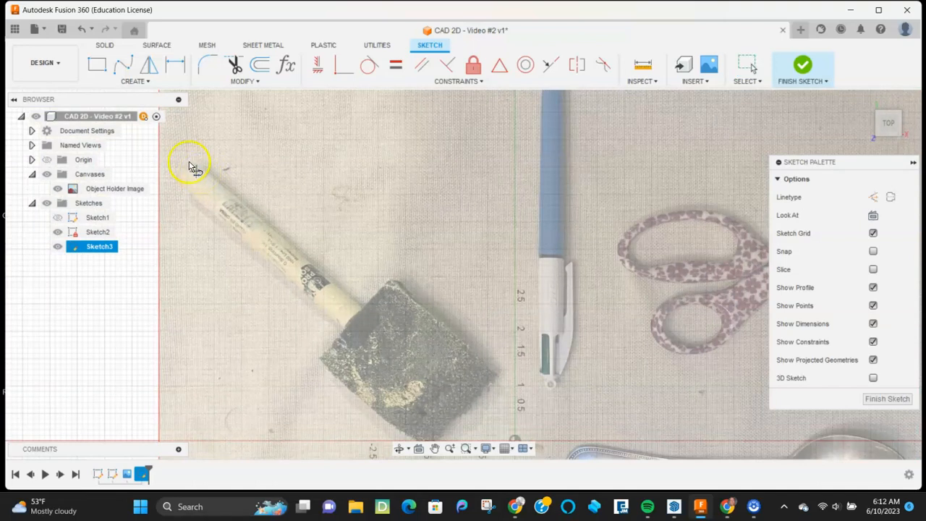
scroll(190, 166, "up", 2)
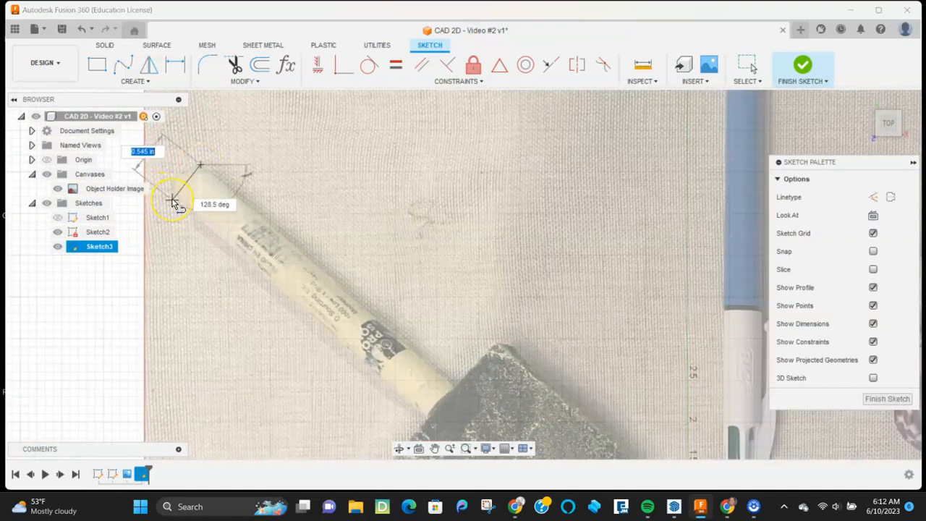
scroll(175, 203, "up", 3)
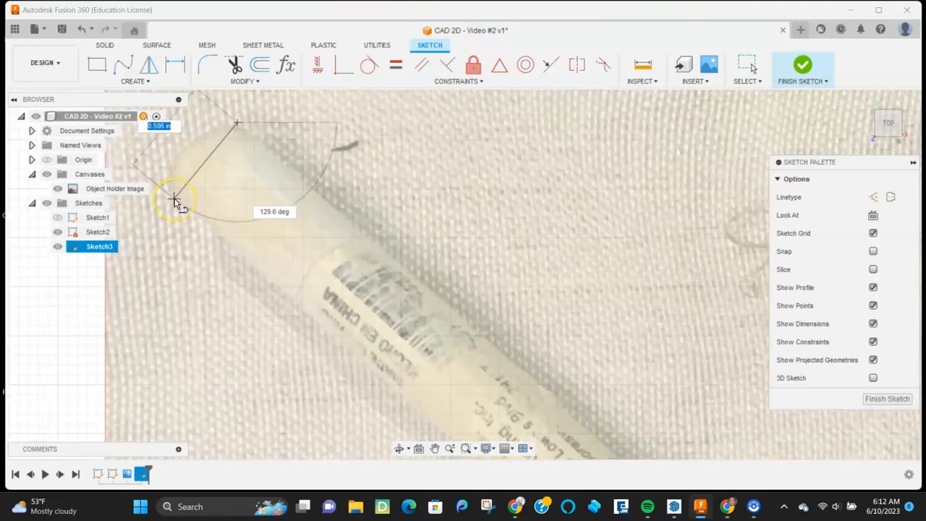
scroll(175, 203, "down", 4)
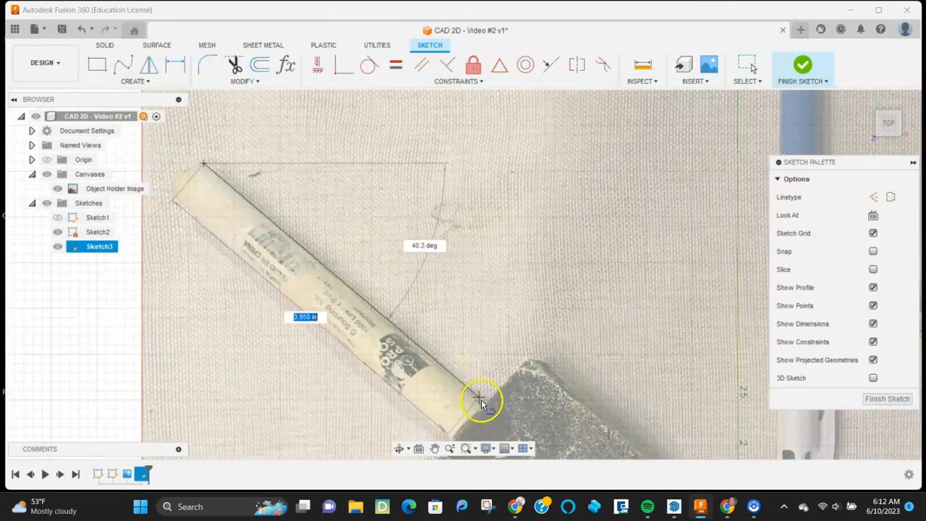
left_click(483, 405)
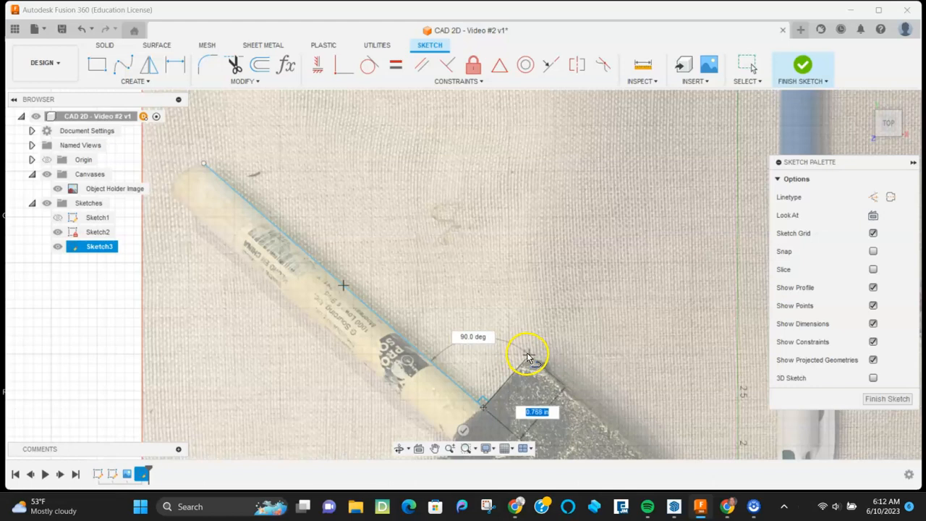
Continue the line chain around the foam head, tracing its upper shoulder, both long sides and its far end corner to corner
scroll(527, 356, "down", 4)
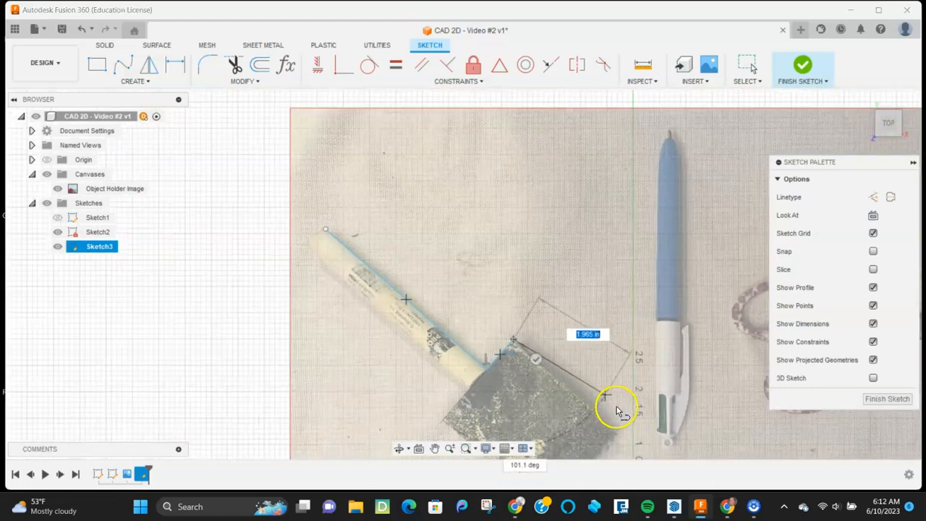
scroll(613, 420, "down", 8)
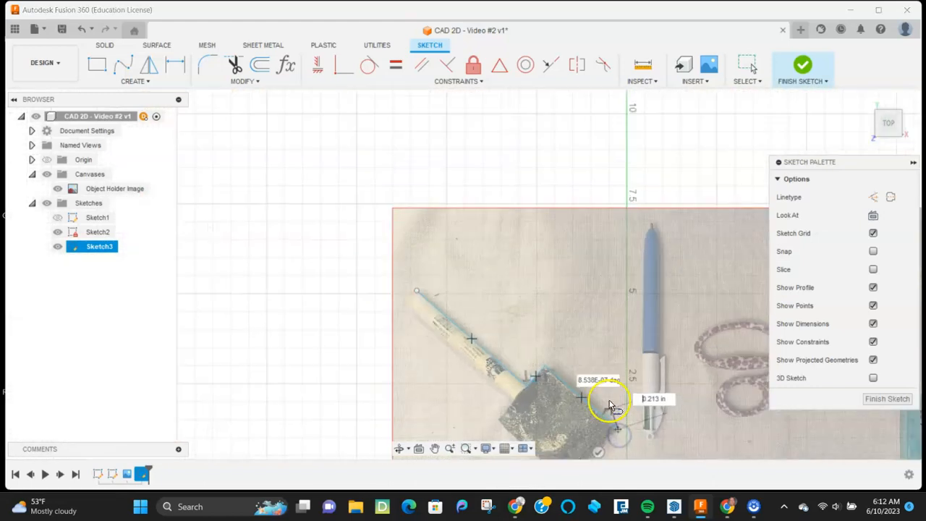
scroll(548, 295, "up", 8)
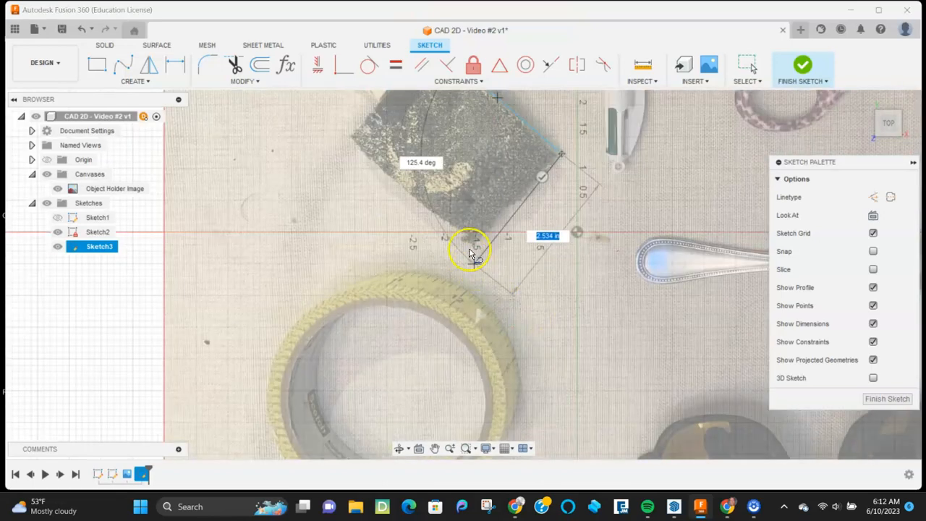
left_click(473, 243)
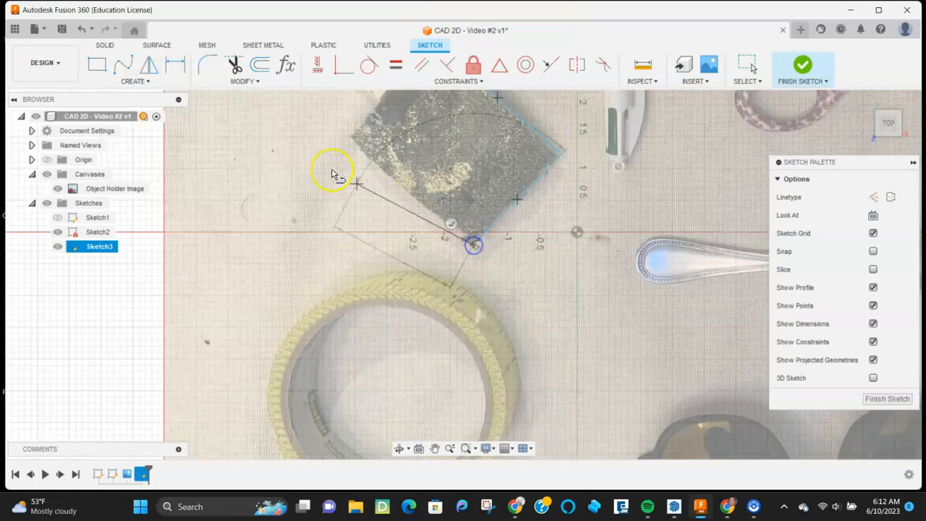
left_click(350, 137)
Trace the foam head's remaining shoulder and the handle's lower edge up to the rounded tip, ending the line chain there
scroll(337, 197, "down", 2)
middle_click_drag(347, 207, 429, 335)
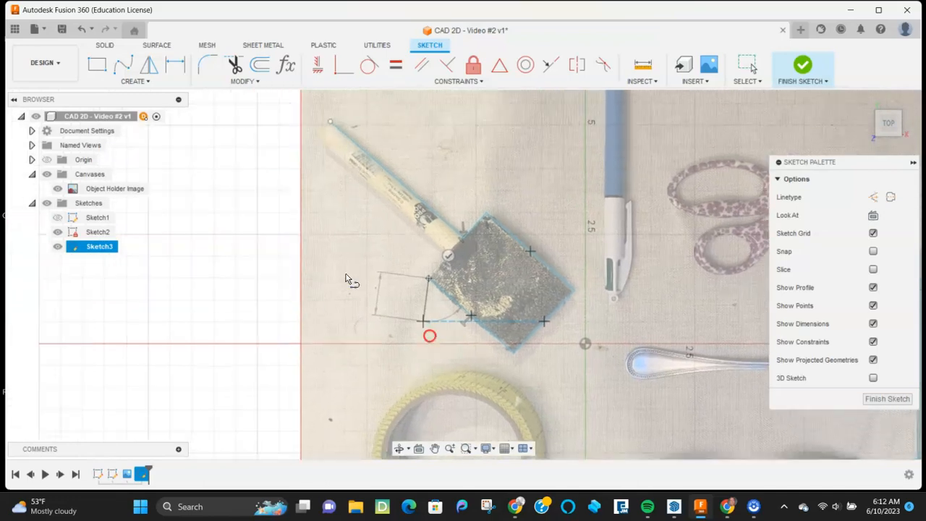
scroll(413, 310, "down", 2)
scroll(427, 311, "up", 4)
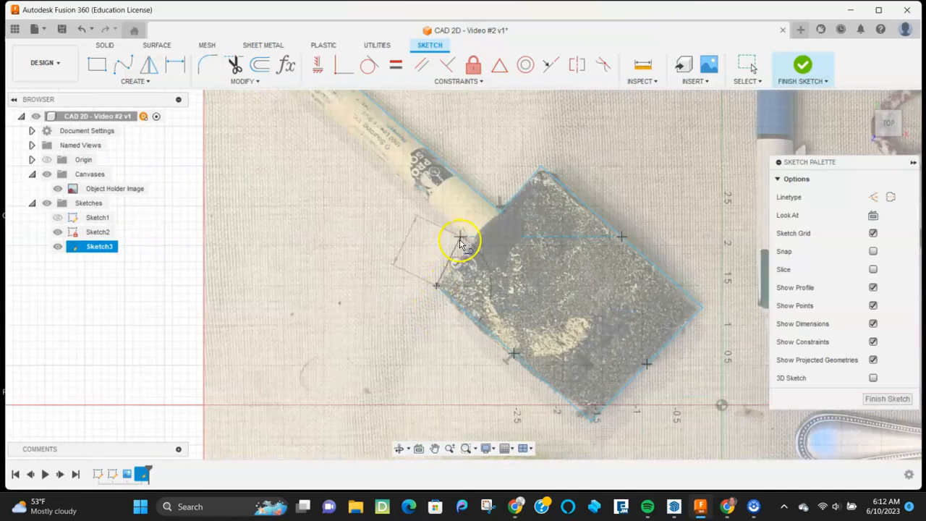
scroll(463, 245, "down", 2)
middle_click_drag(417, 227, 581, 403)
scroll(489, 325, "up", 3)
scroll(455, 268, "up", 2)
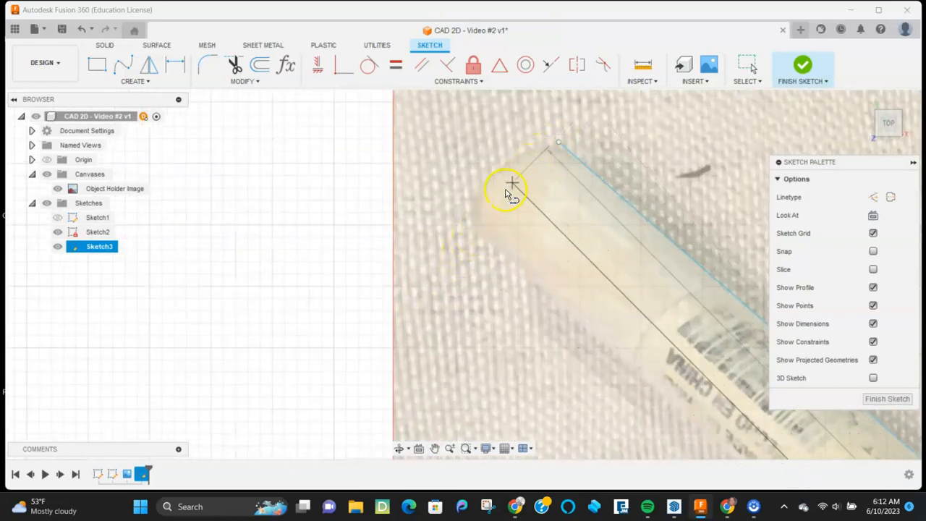
left_click(471, 238)
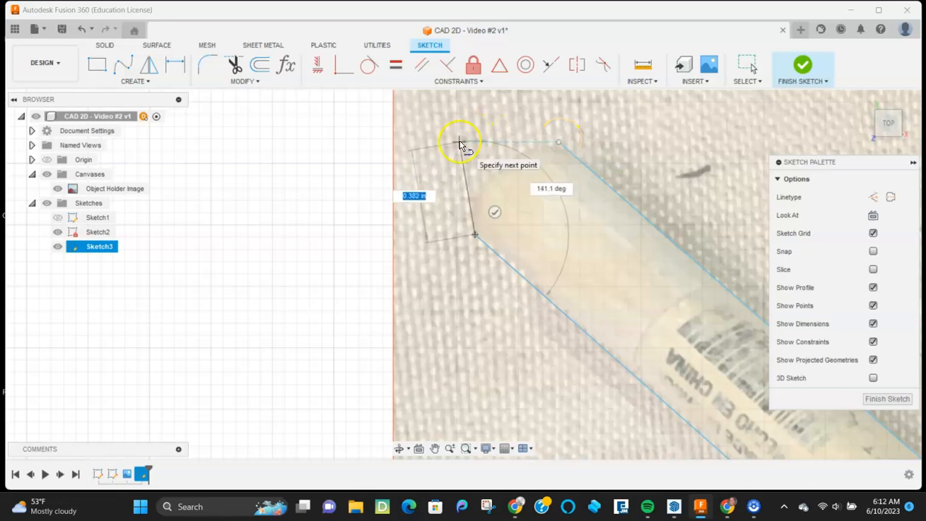
key("Escape")
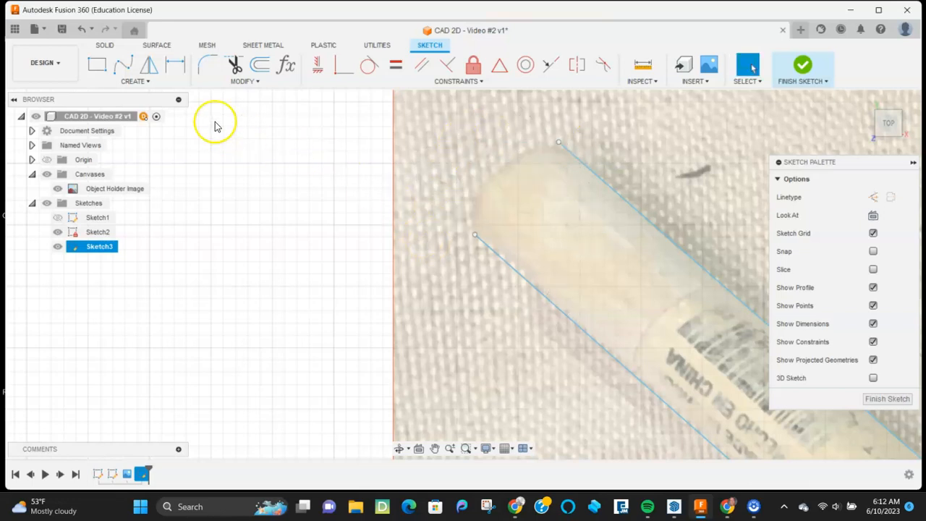
Close the handle's rounded tip with a 3-point arc between the open ends of its two edge lines
left_click(148, 81)
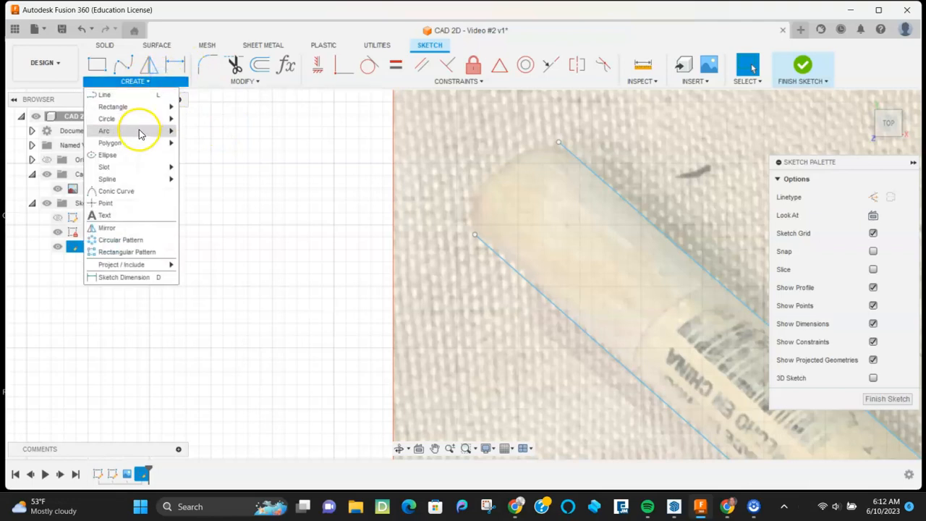
mouse_move(138, 130)
left_click(202, 130)
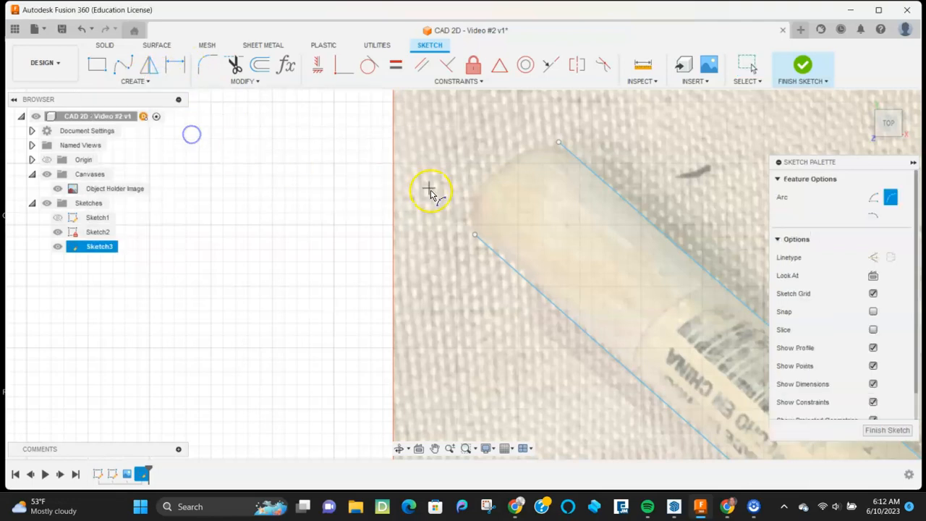
left_click(475, 235)
left_click(559, 143)
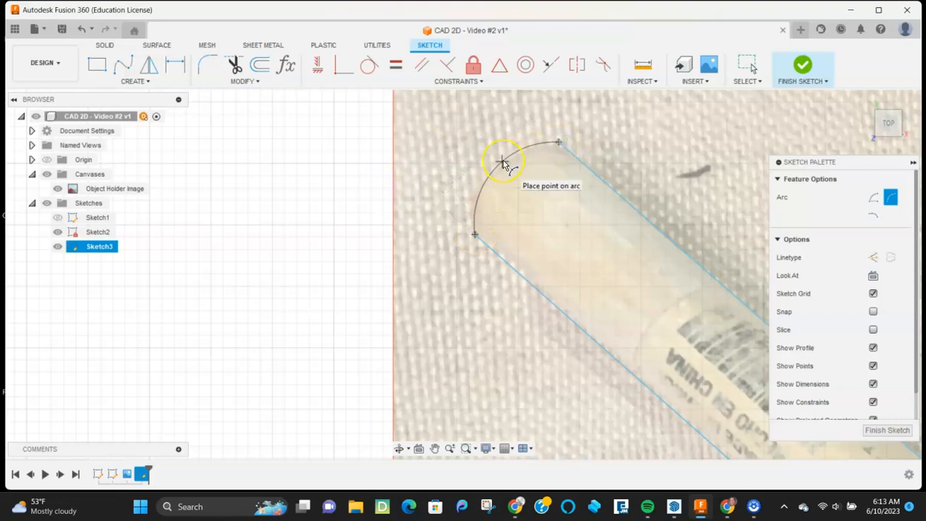
left_click(503, 160)
scroll(479, 271, "down", 5)
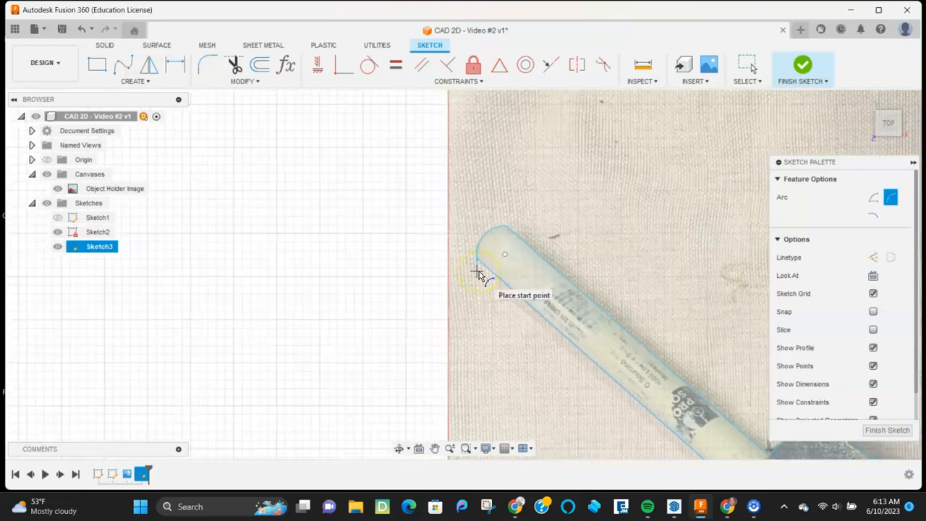
Offset the closed foam brush outline outward by 1/8 in, chaining all of its curves
scroll(478, 275, "down", 3)
left_click(470, 338)
key("Escape")
middle_click_drag(475, 328, 405, 241)
scroll(486, 304, "up", 4)
scroll(506, 338, "down", 3)
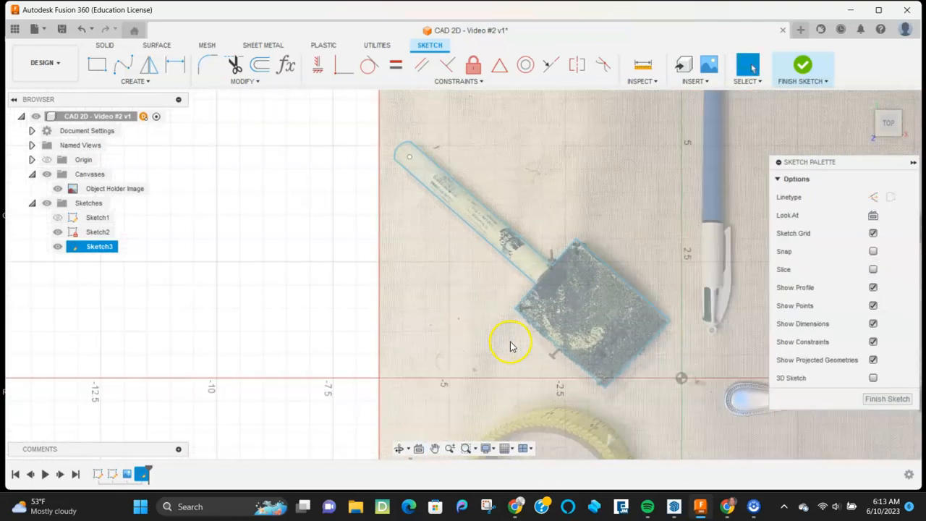
left_click(259, 64)
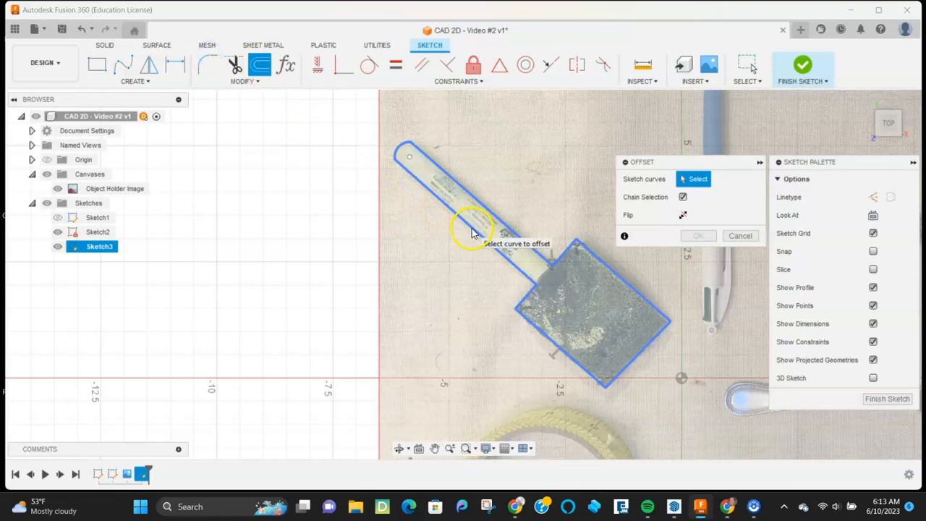
left_click(472, 231)
left_click_drag(468, 229, 466, 234)
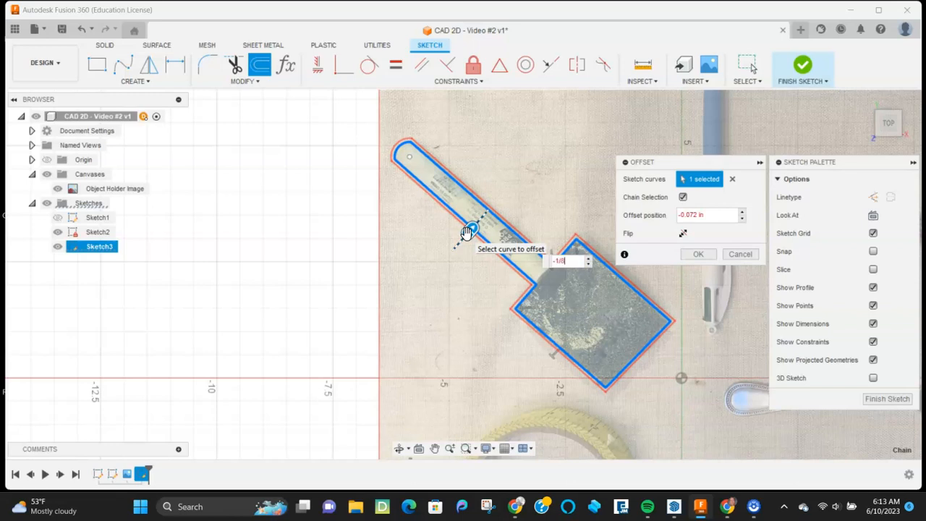
key("Return")
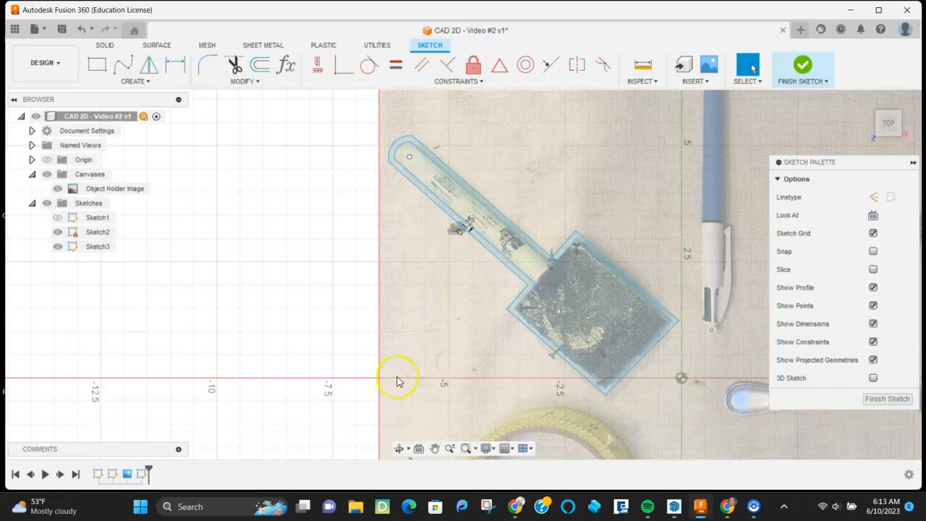
Check that the inner foam brush outline forms a closed profile by selecting its area, and clear the selection
scroll(468, 303, "down", 1)
scroll(609, 384, "up", 2)
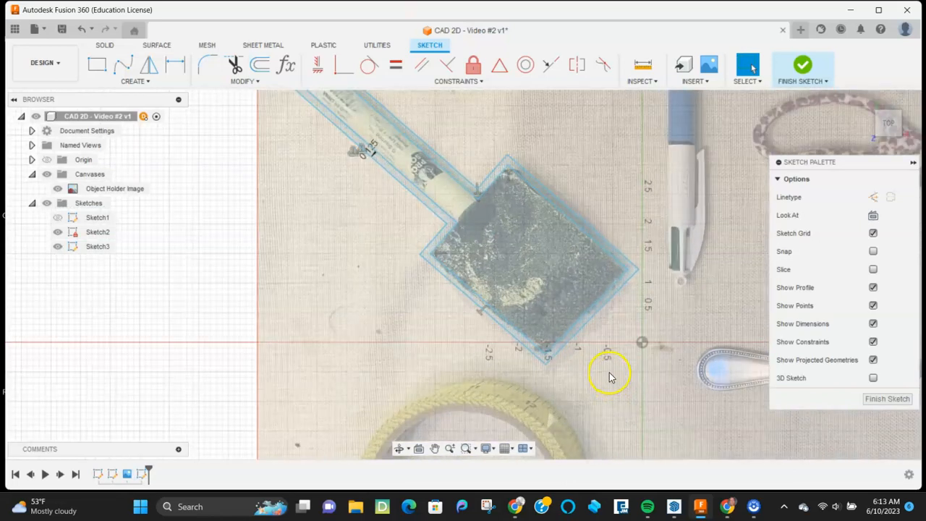
scroll(610, 373, "down", 2)
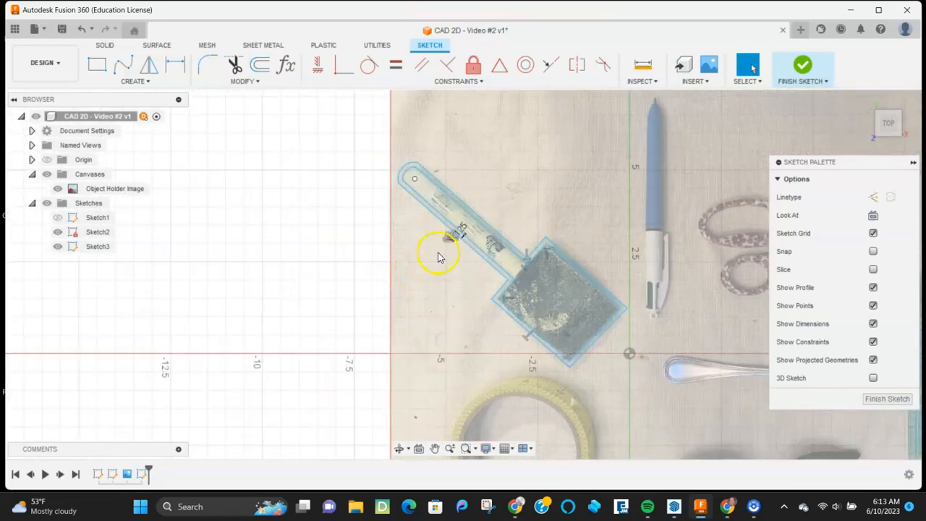
left_click(508, 264)
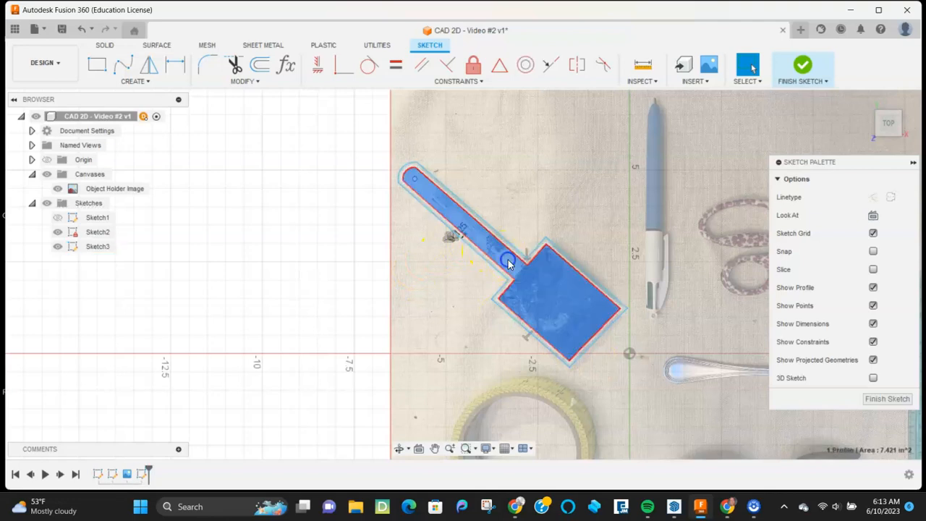
left_click(468, 304)
scroll(490, 289, "down", 3)
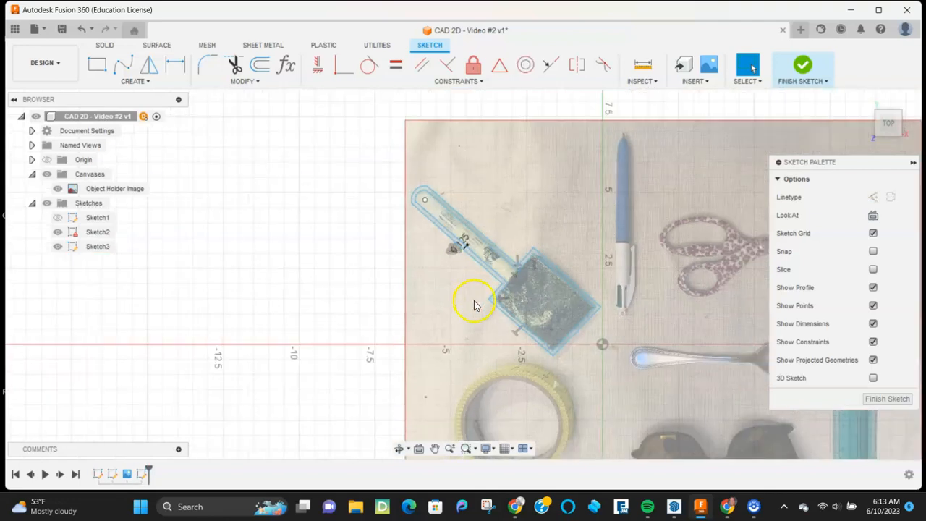
Draw a circle around the outer edge of the small ring at the pen's clip end
mouse_move(554, 310)
middle_mouse_down()
mouse_move(569, 279)
mouse_move(435, 314)
middle_mouse_up()
scroll(440, 280, "up", 5)
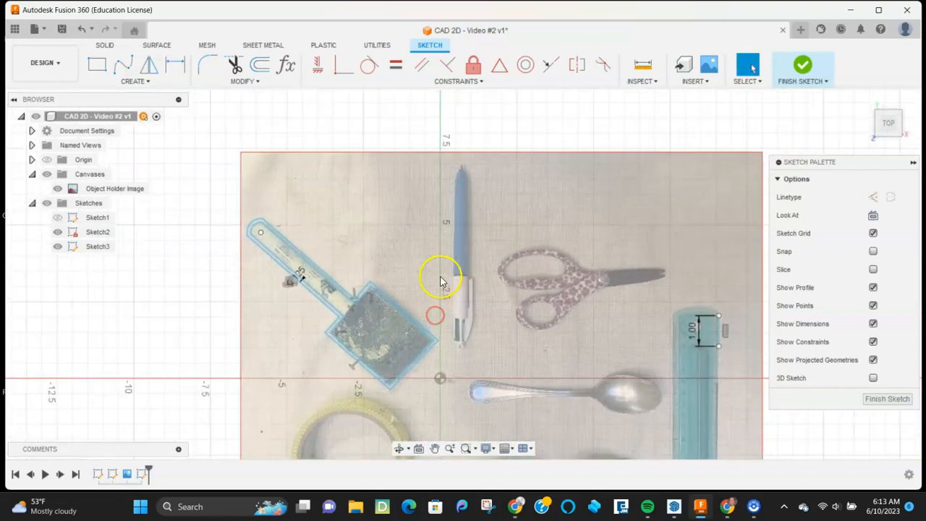
scroll(439, 281, "down", 2)
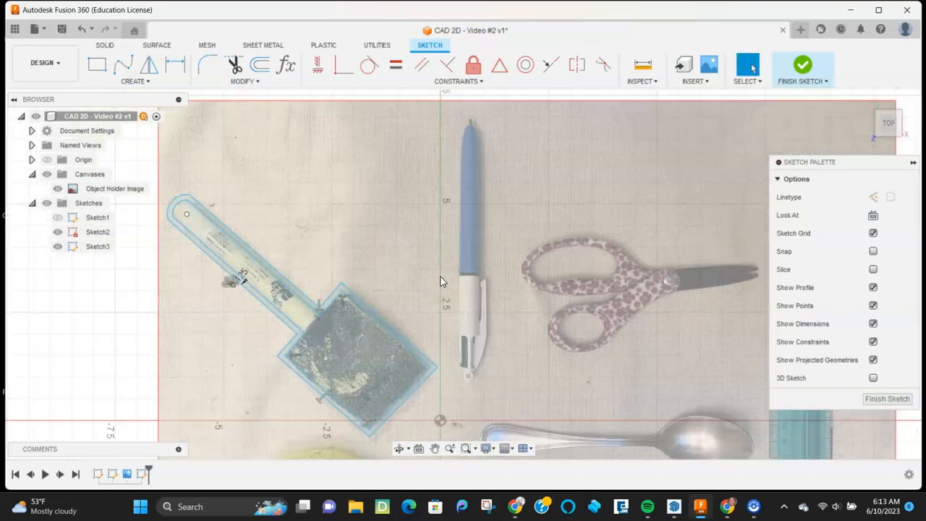
scroll(494, 380, "up", 8)
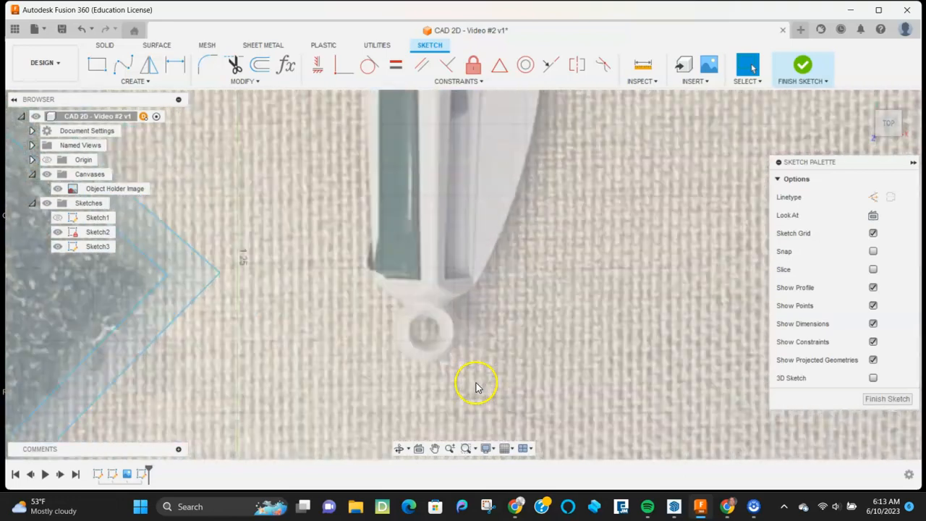
key("c")
scroll(421, 335, "up", 2)
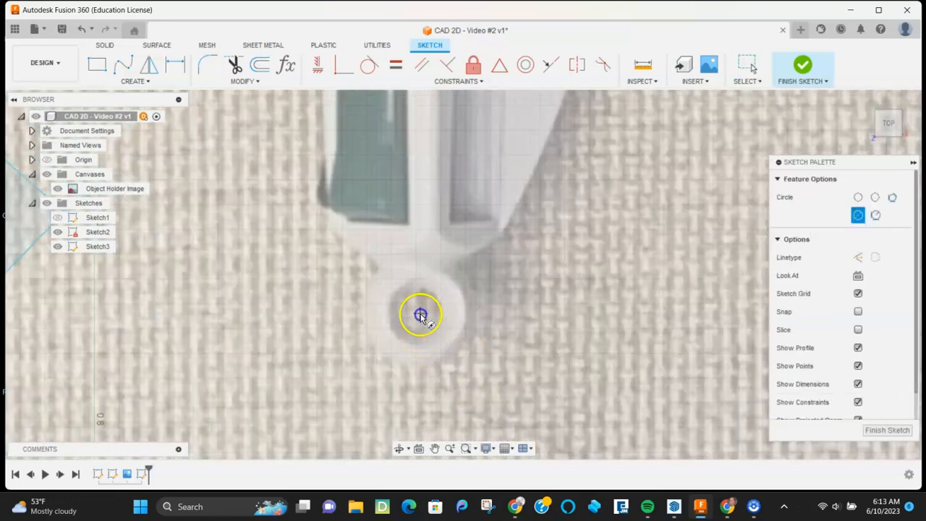
left_click(369, 298)
scroll(368, 301, "down", 8)
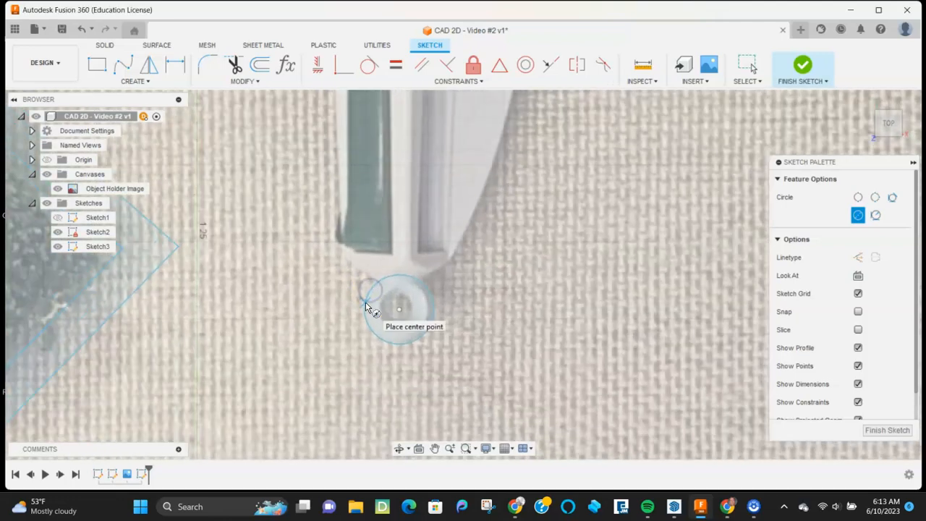
key("Escape")
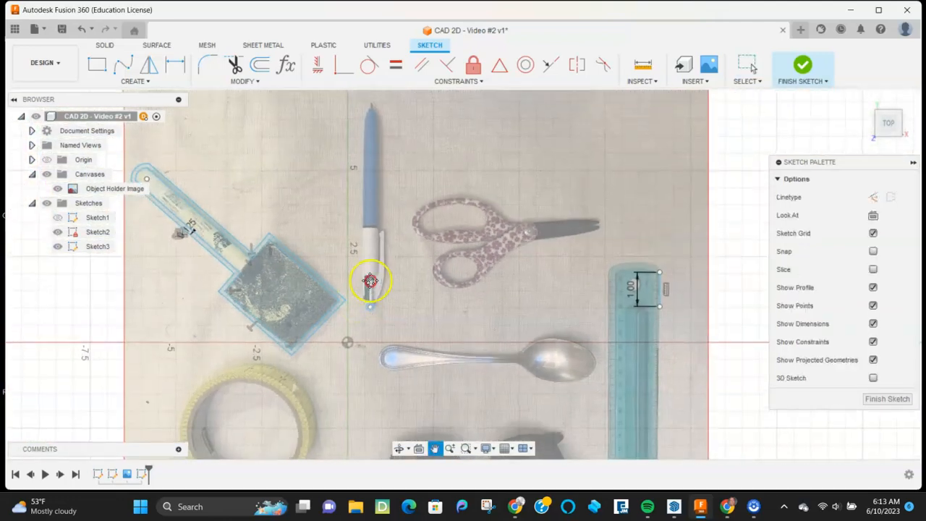
Trace the pen's long straight edge facing the foam brush with a line from near the writing tip, continuing around the corner to the ring circle
scroll(368, 289, "up", 8)
scroll(365, 201, "up", 1)
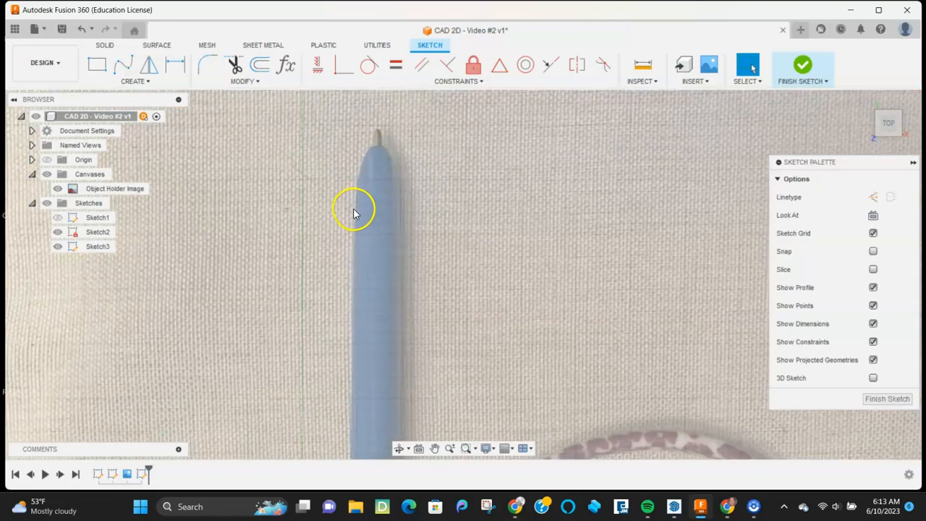
left_click(354, 189)
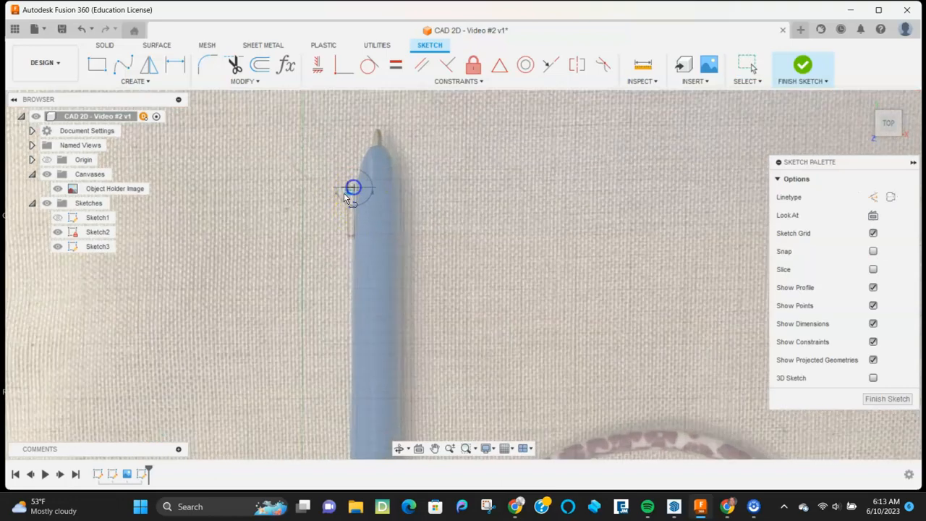
scroll(325, 263, "up", 1)
scroll(325, 268, "up", 2)
scroll(324, 271, "down", 6)
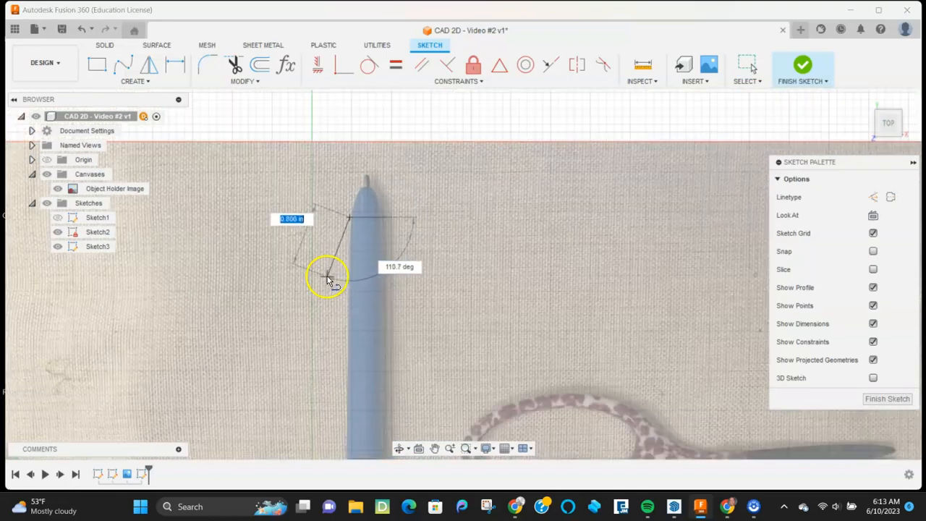
scroll(358, 362, "up", 8)
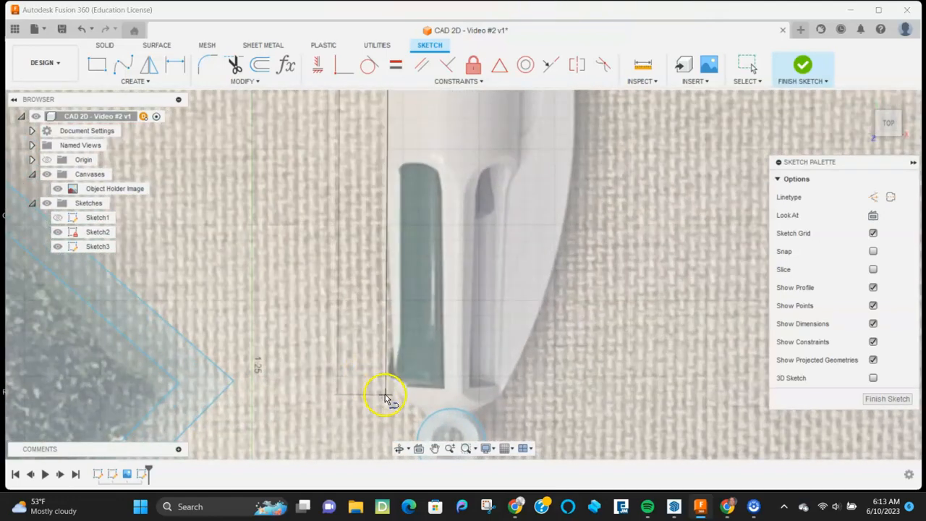
left_click(389, 394)
key("Escape")
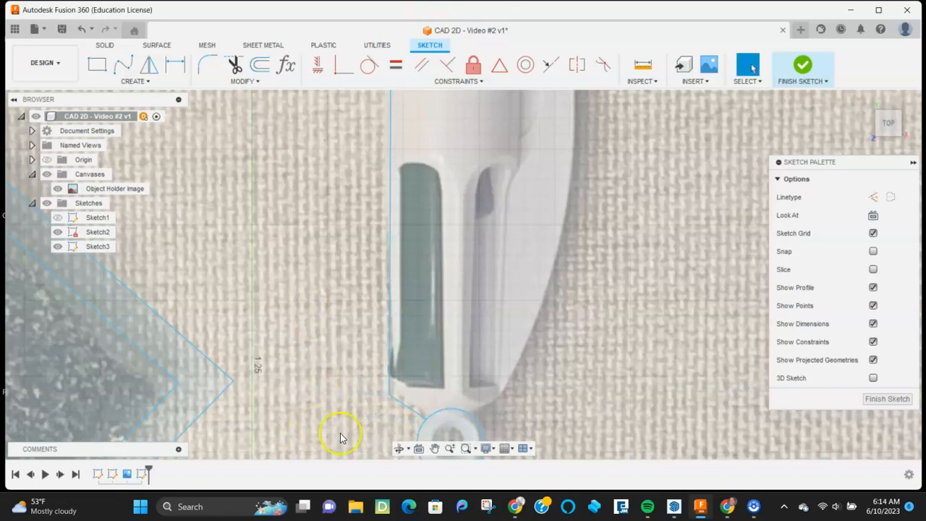
Draw a short line from the ring circle to the end corner on the pen's clip side
left_click(472, 417)
left_click(500, 402)
scroll(502, 401, "down", 2)
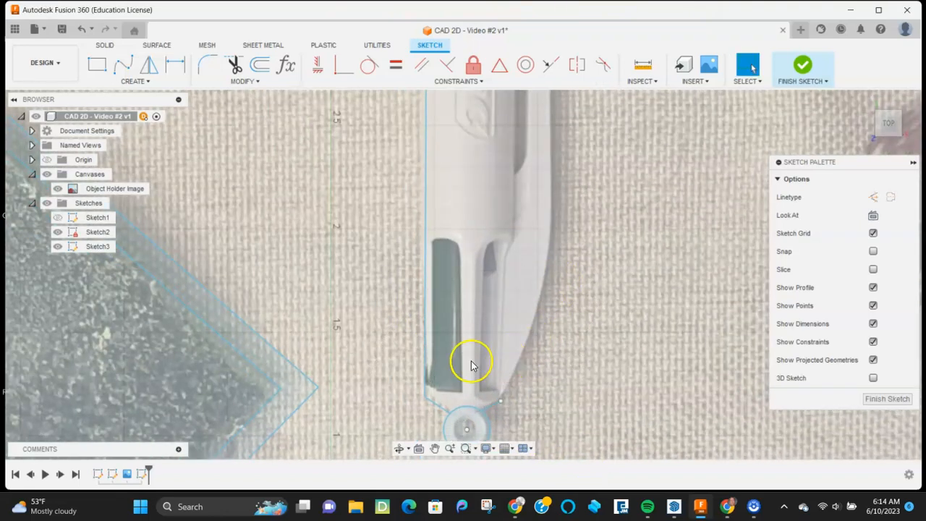
left_click(123, 64)
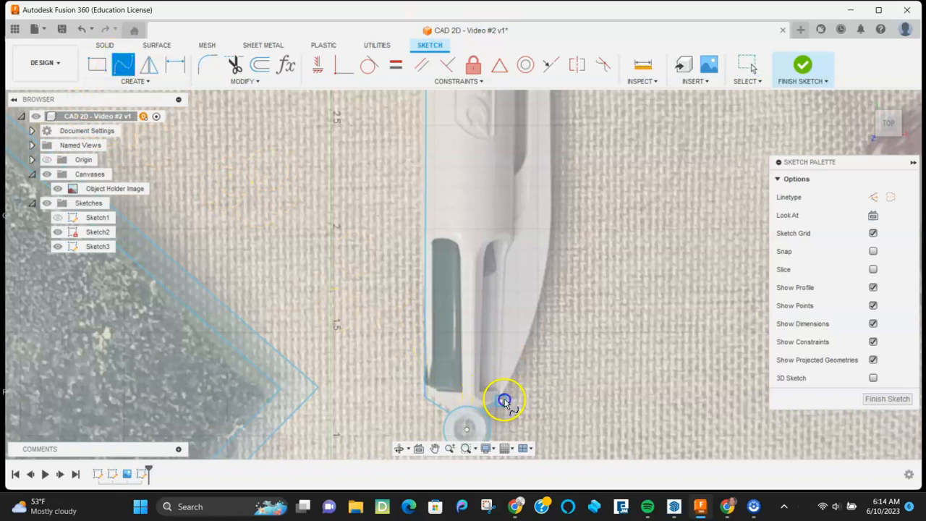
left_click(533, 324)
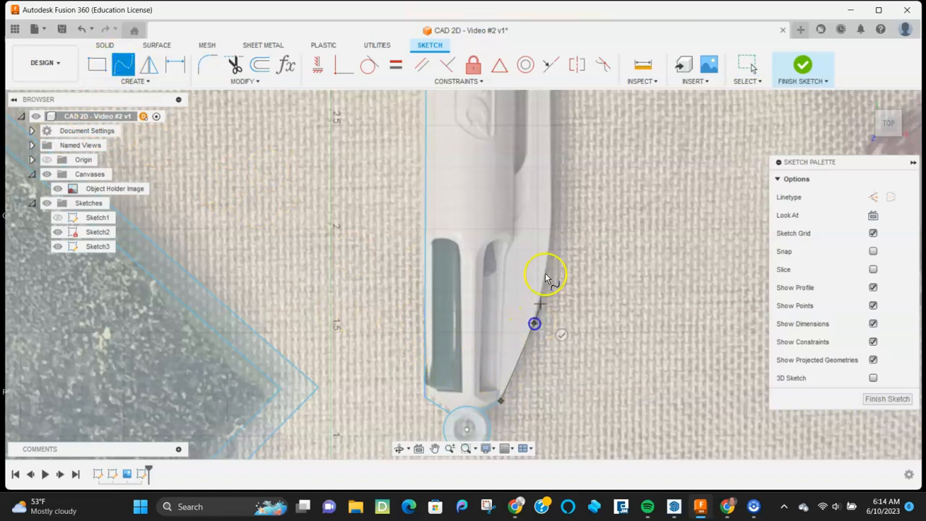
left_click(554, 233)
scroll(538, 253, "down", 5)
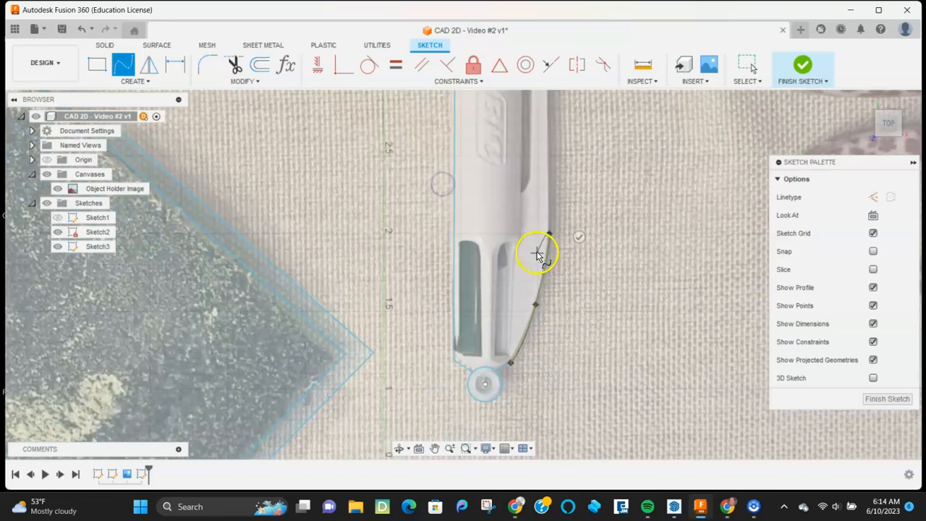
scroll(470, 221, "down", 2)
scroll(472, 252, "up", 8)
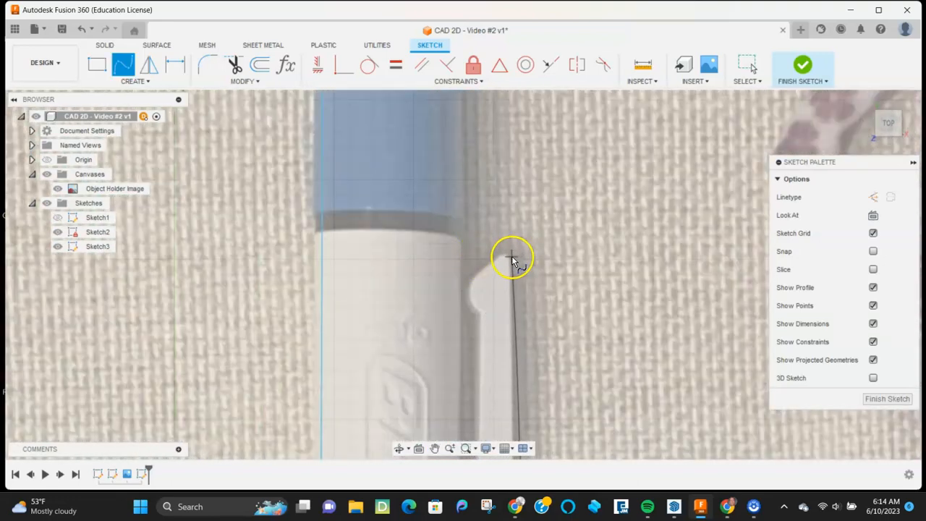
scroll(511, 259, "up", 10)
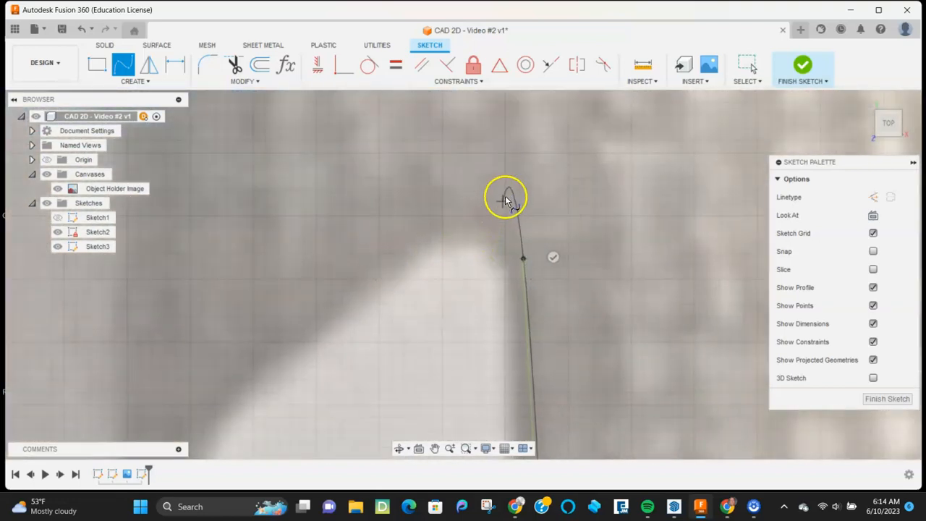
scroll(515, 253, "up", 1)
scroll(512, 251, "up", 6)
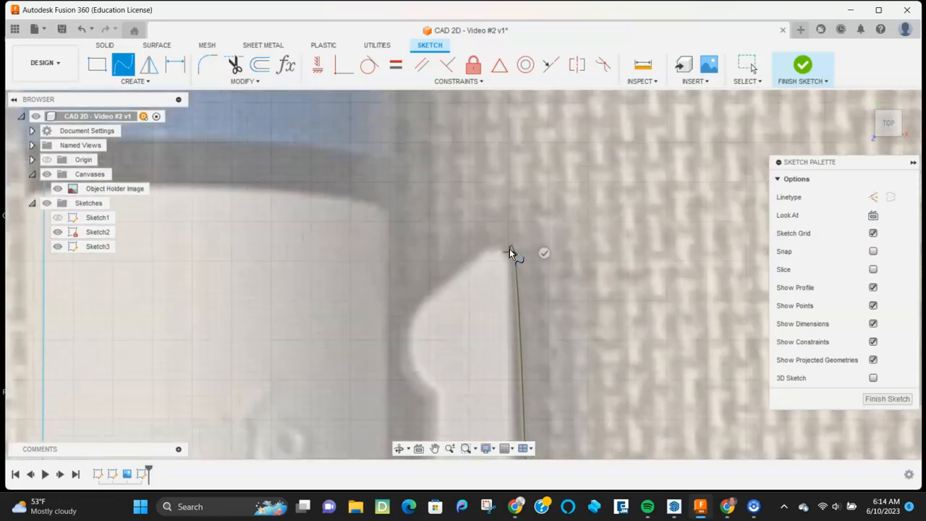
left_click(509, 252)
scroll(519, 231, "up", 2)
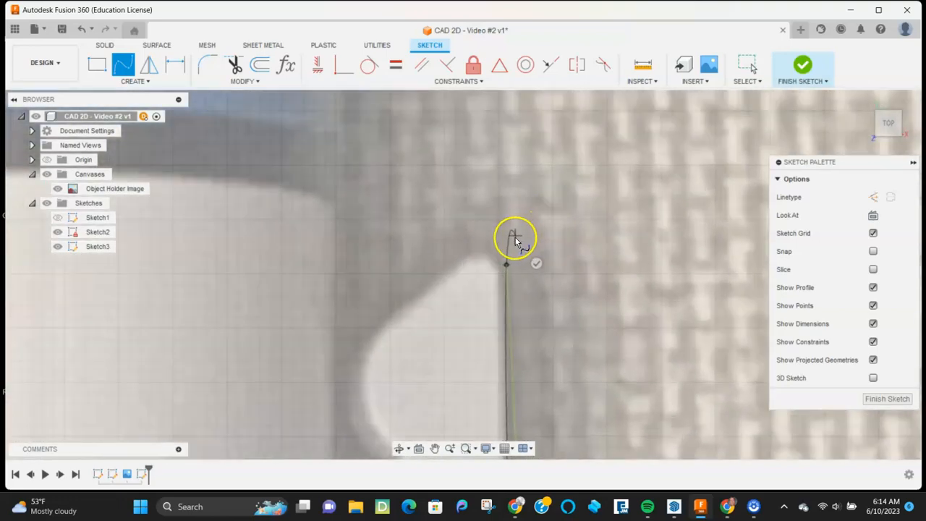
scroll(515, 242, "down", 6)
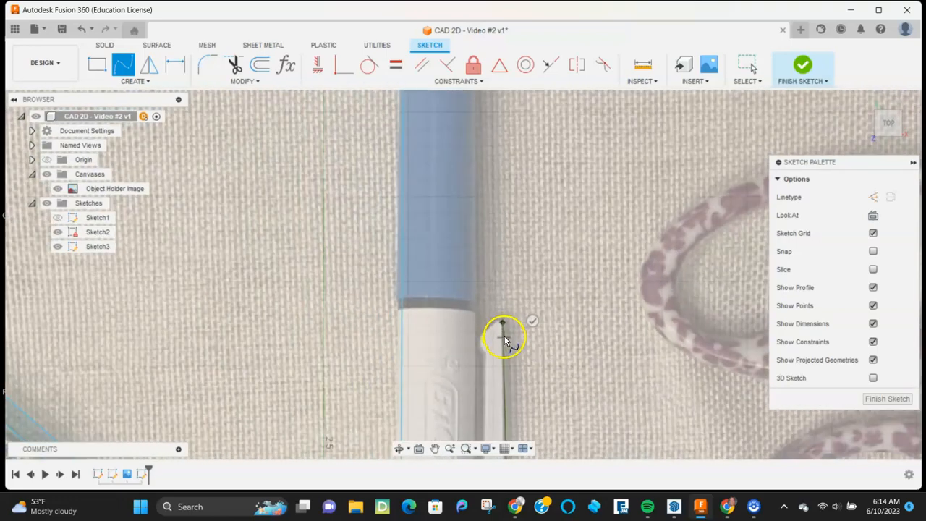
mouse_move(505, 340)
middle_mouse_down()
mouse_move(509, 246)
mouse_move(530, 143)
middle_mouse_up()
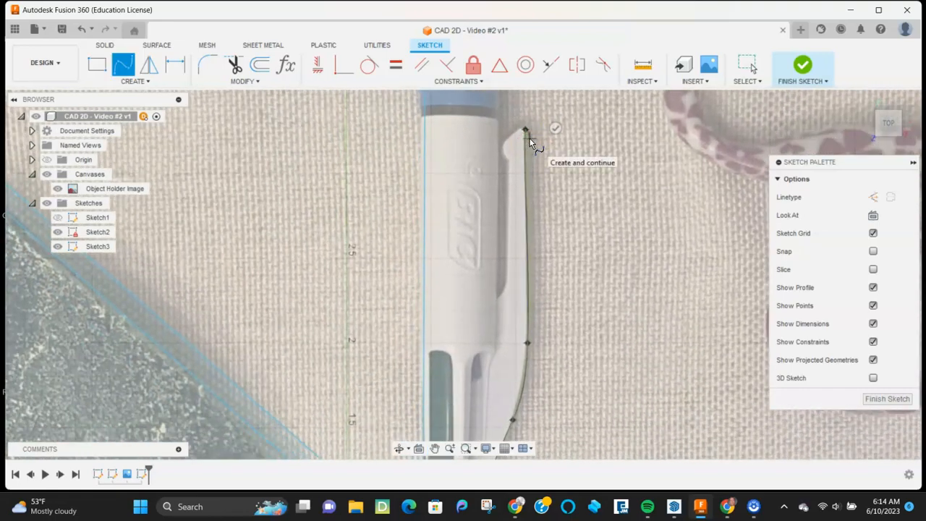
key("Escape")
scroll(509, 256, "down", 2)
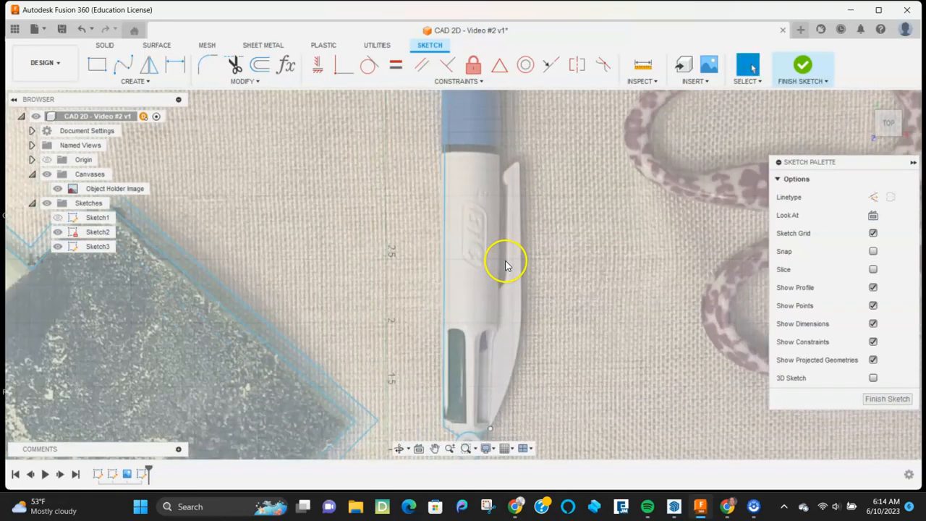
Start a spline at the end corner beside the ring and trace the curved outer edge of the pen's clip
scroll(512, 386, "up", 5)
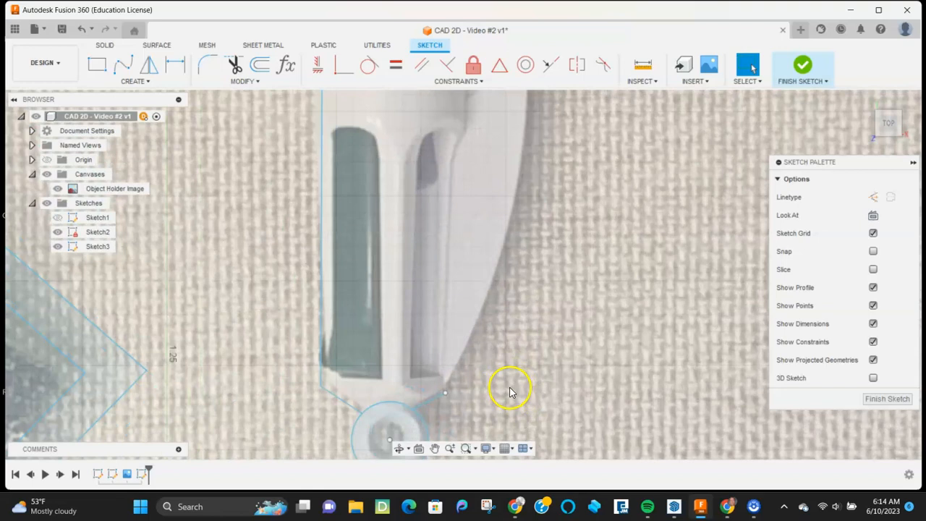
left_click(123, 64)
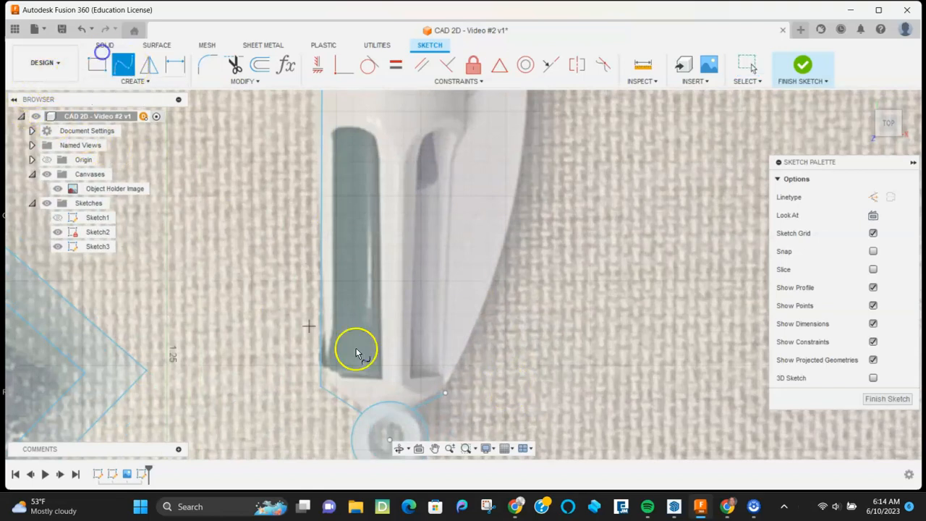
left_click(495, 290)
left_click(525, 159)
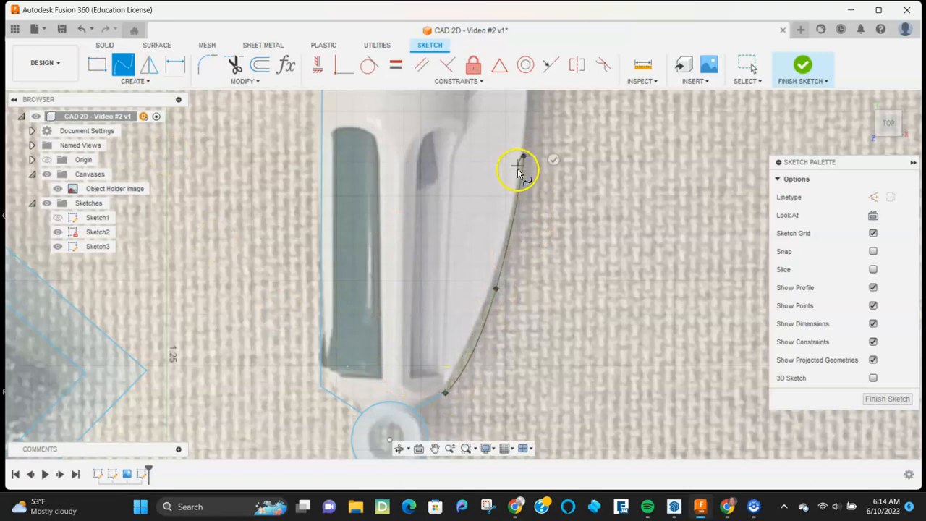
scroll(523, 217, "down", 5)
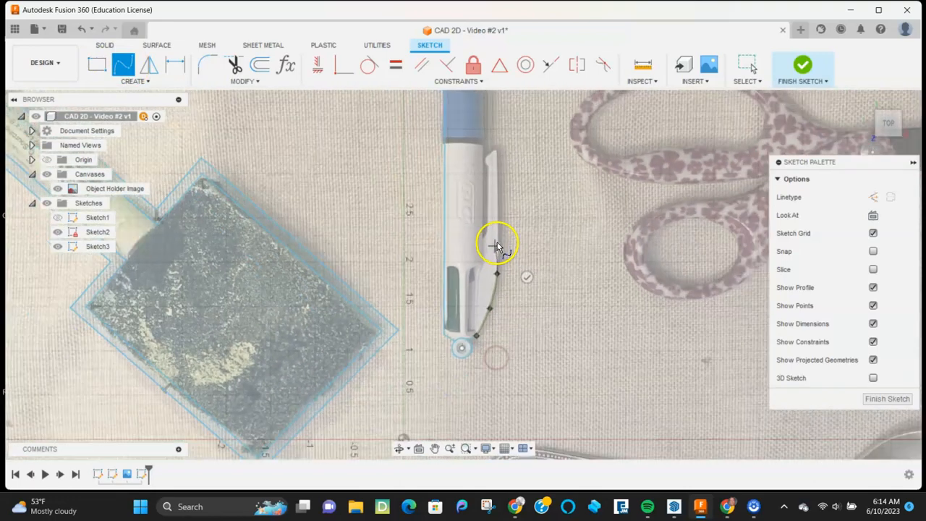
scroll(499, 244, "up", 5)
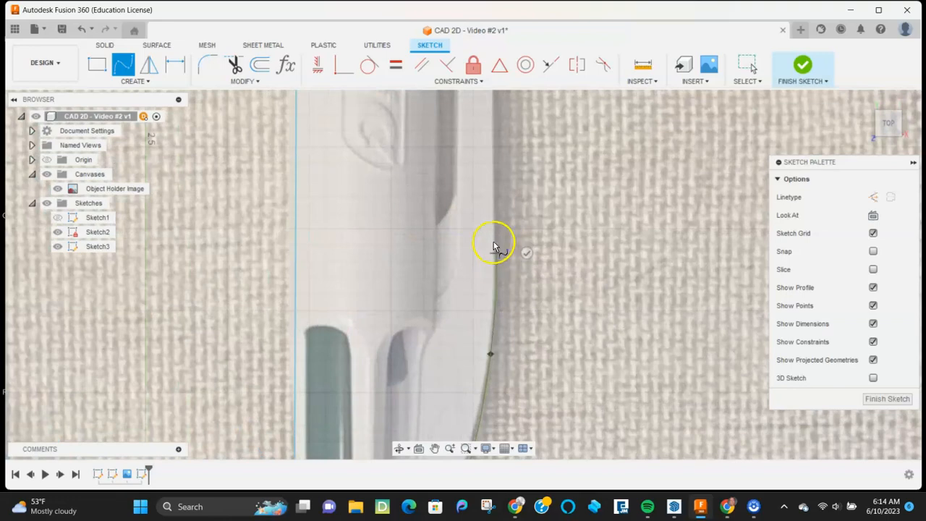
scroll(495, 250, "down", 5)
scroll(483, 309, "down", 3)
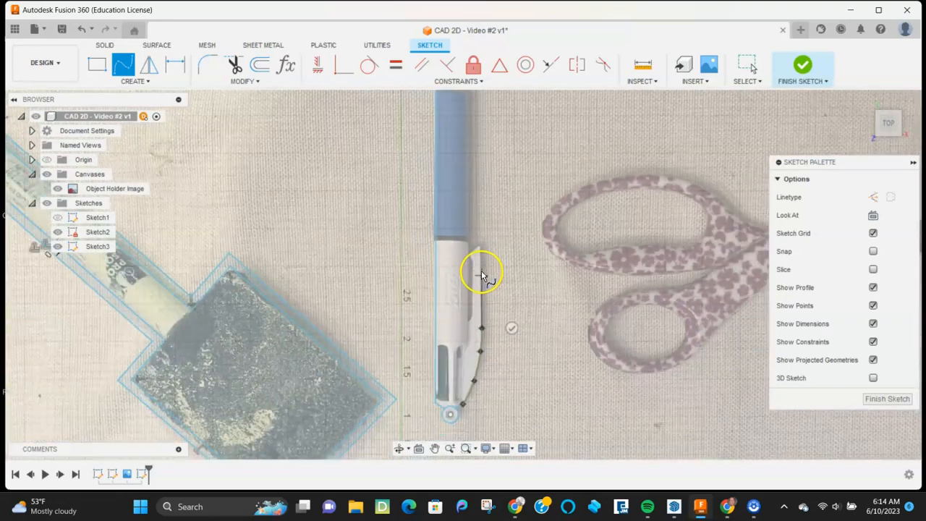
Continue the spline along the clip's straight outer edge up to the outer corner of its free tip
scroll(480, 275, "up", 8)
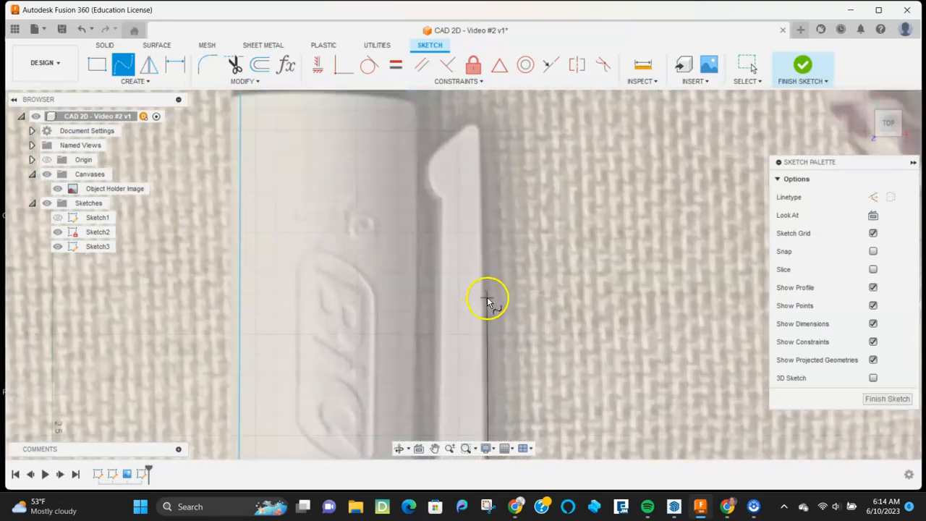
left_click(486, 300)
left_click(482, 153)
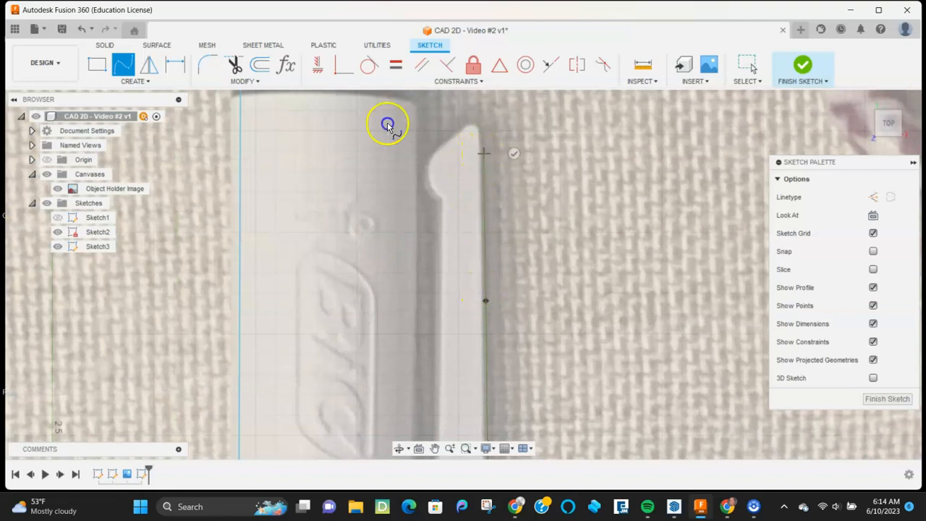
left_click(480, 126)
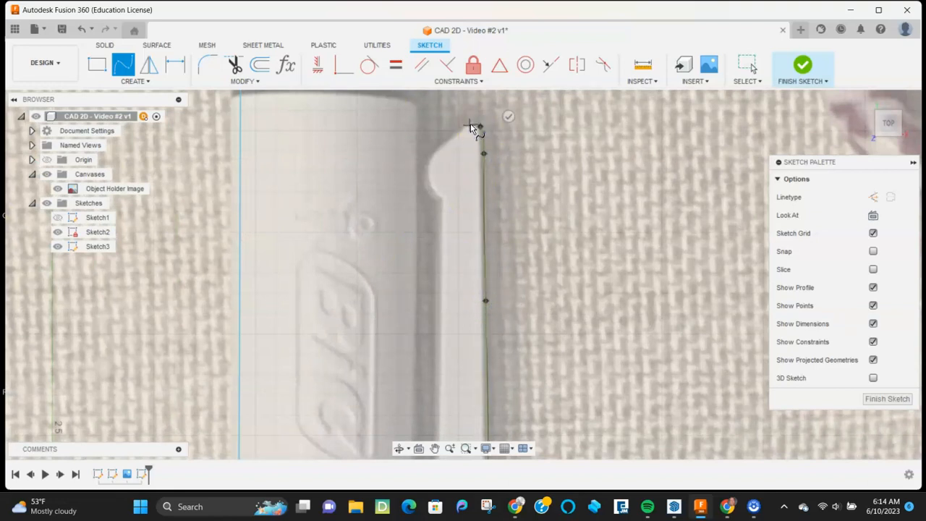
Carry the spline around the clip's free tip and down its rounded bump to the inner edge
left_click(463, 126)
left_click(444, 143)
left_click(428, 165)
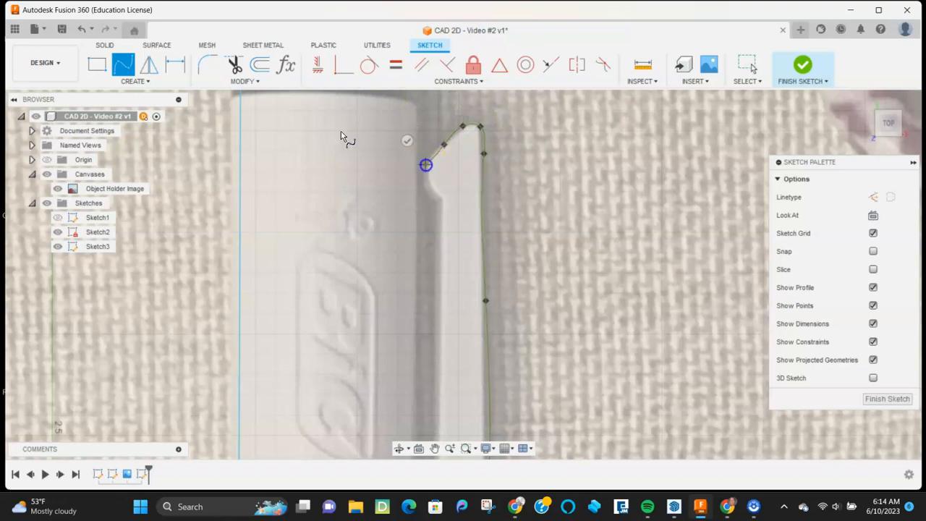
left_click(435, 195)
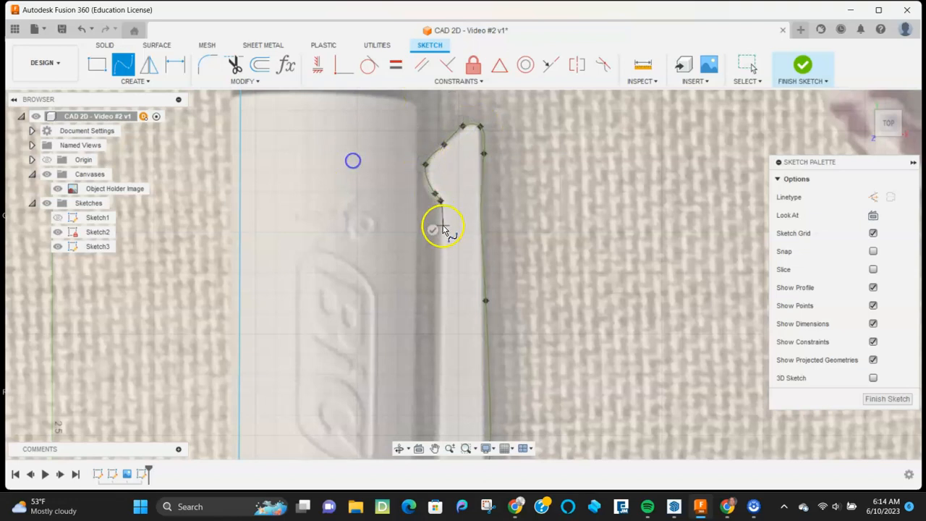
Trace the clip's inner edge with the spline down to the notch where it meets the barrel, and finish the spline
scroll(441, 245, "down", 4)
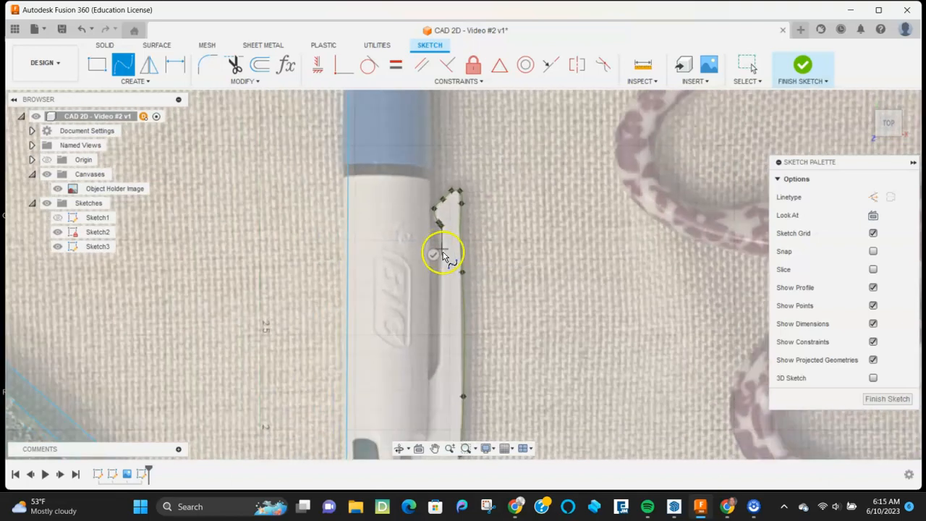
scroll(442, 258, "up", 3)
scroll(439, 303, "up", 3)
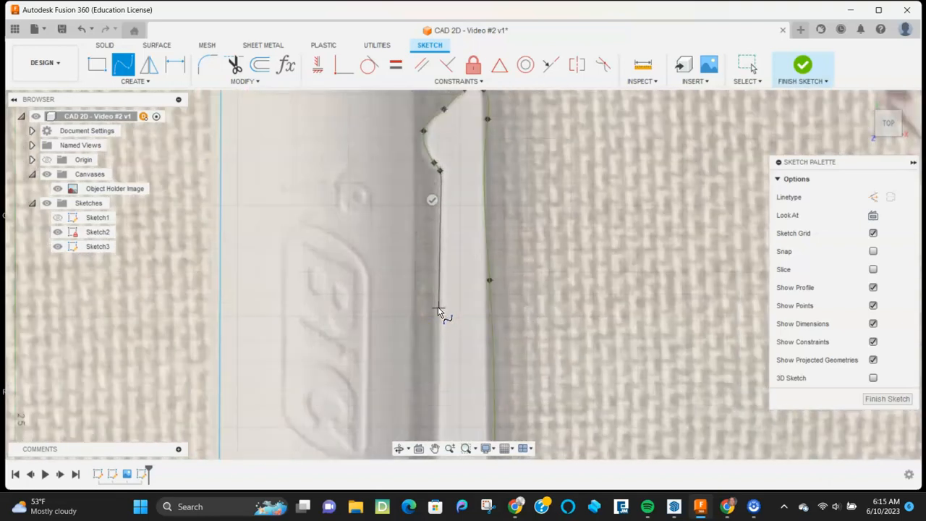
left_click(437, 306)
scroll(437, 306, "up", 2)
scroll(439, 304, "down", 5)
scroll(434, 354, "down", 2)
middle_click_drag(438, 348, 451, 258)
scroll(442, 282, "up", 4)
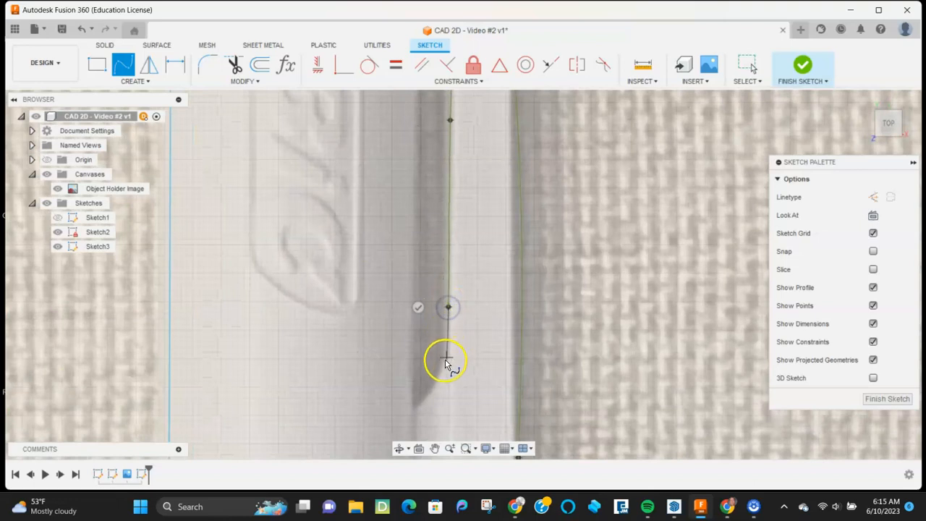
left_click(445, 361)
double_click(414, 403)
Start a line from the spline's end at the notch between the clip and the pen barrel
scroll(416, 365, "down", 3)
scroll(417, 356, "down", 3)
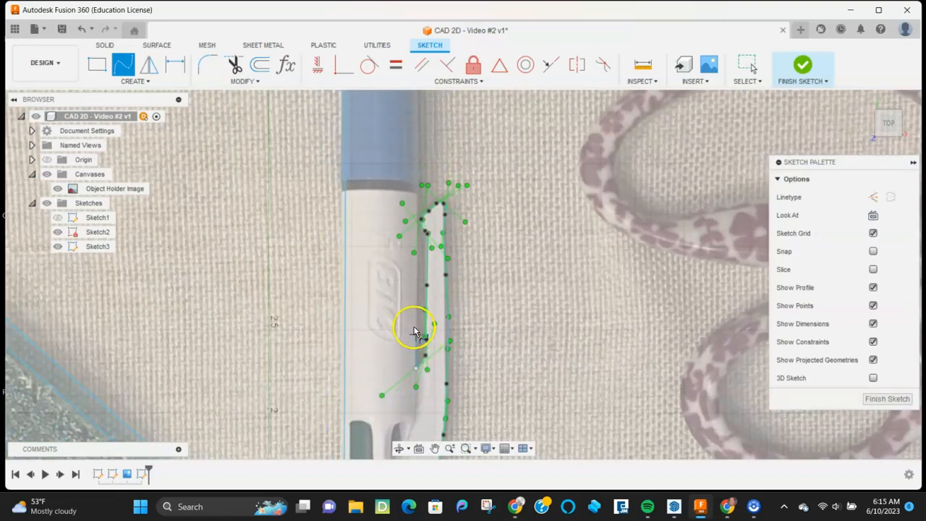
scroll(402, 365, "up", 3)
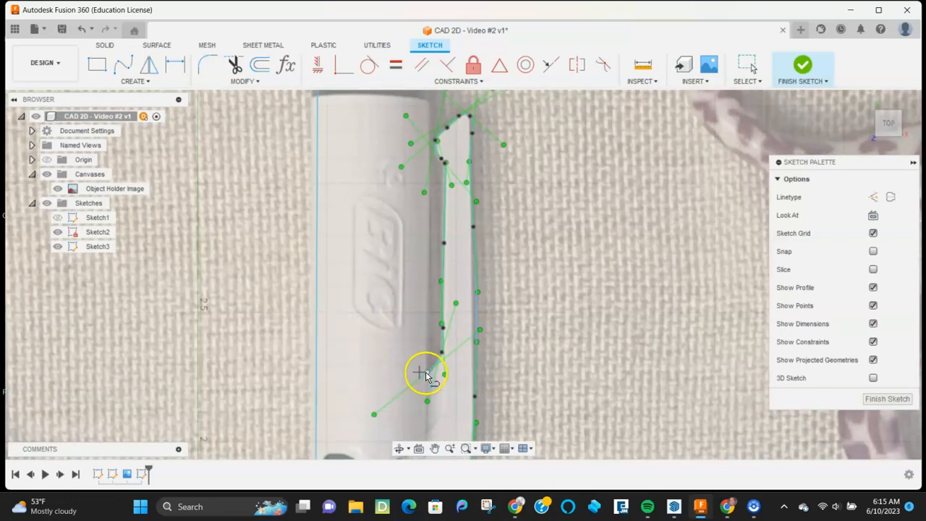
scroll(424, 186, "down", 10)
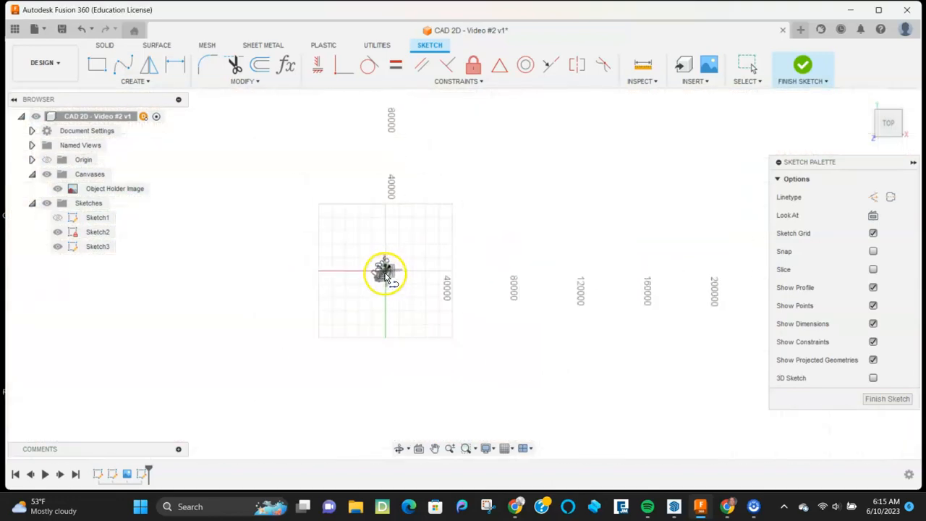
left_click(385, 272)
scroll(384, 273, "up", 8)
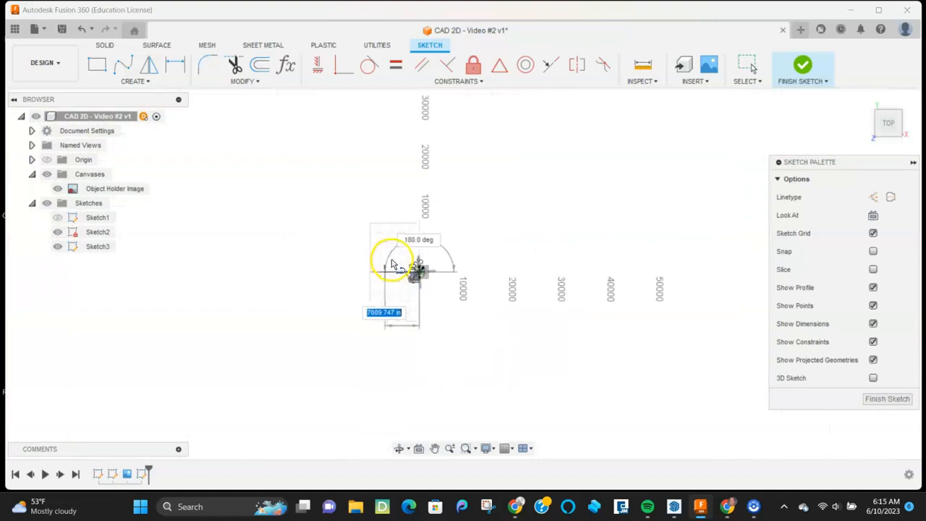